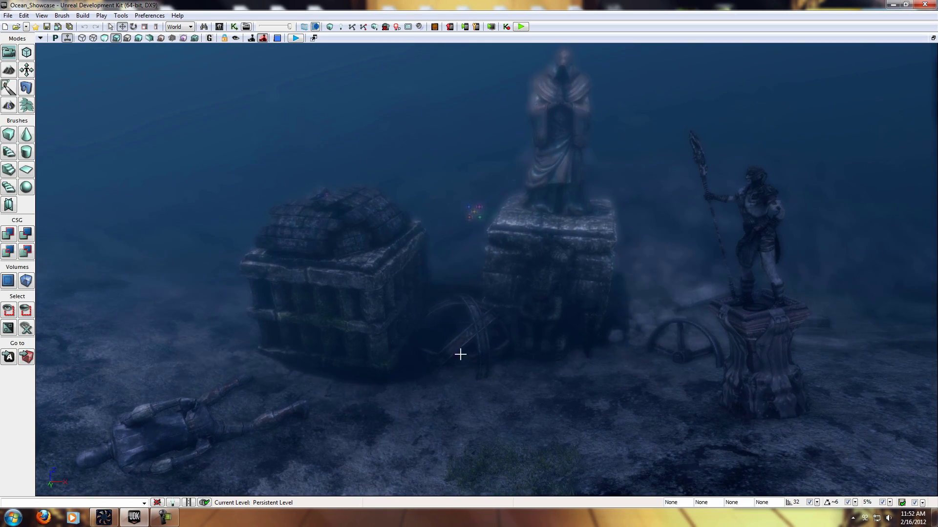
- Look around the ocean map, tilting up toward the water surface and back down at the seabed ruins
right_drag(335, 246, 396, 309)
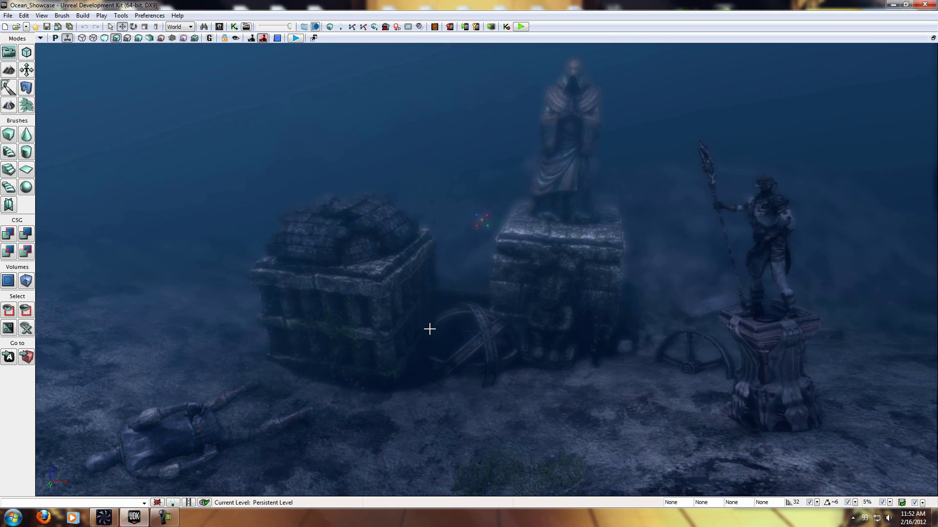
right_drag(433, 329, 444, 181)
right_drag(399, 330, 382, 274)
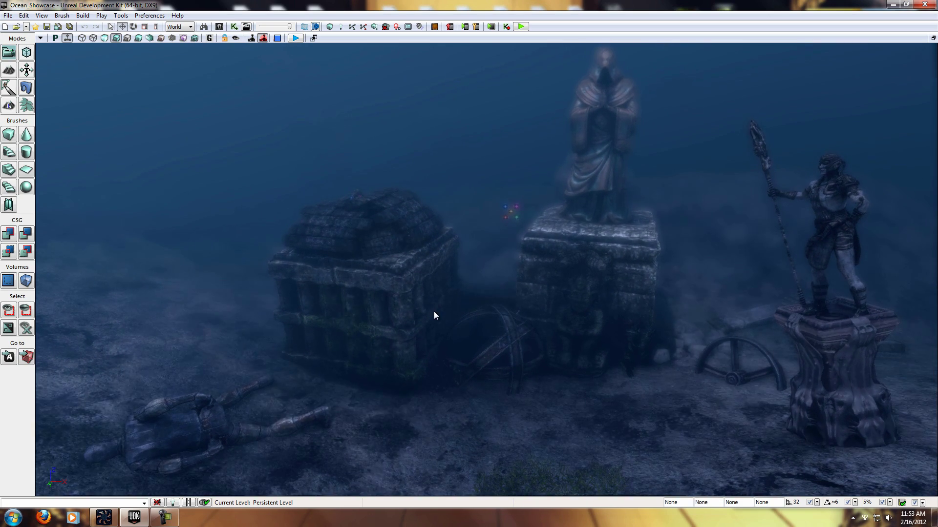
- Load Pool_Showcase.udk from the recent maps and fly toward the character in the pool
click(28, 30)
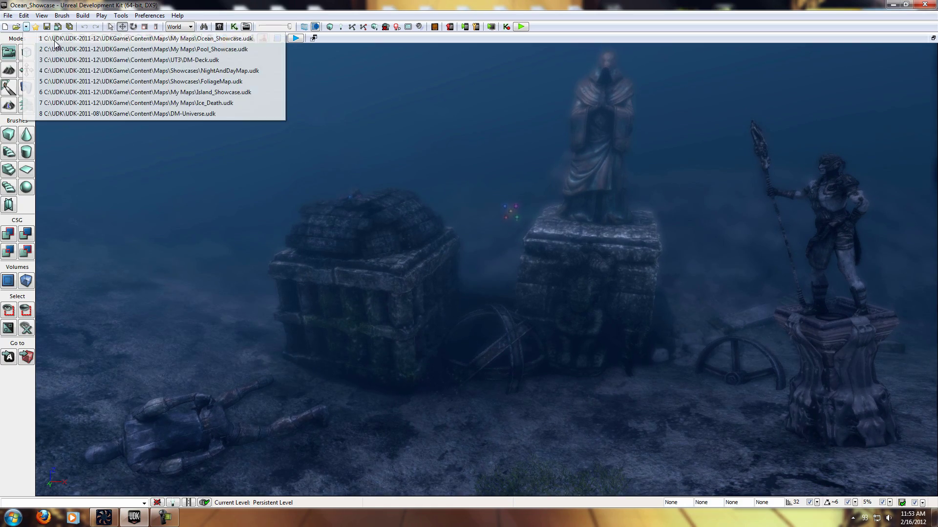
click(109, 43)
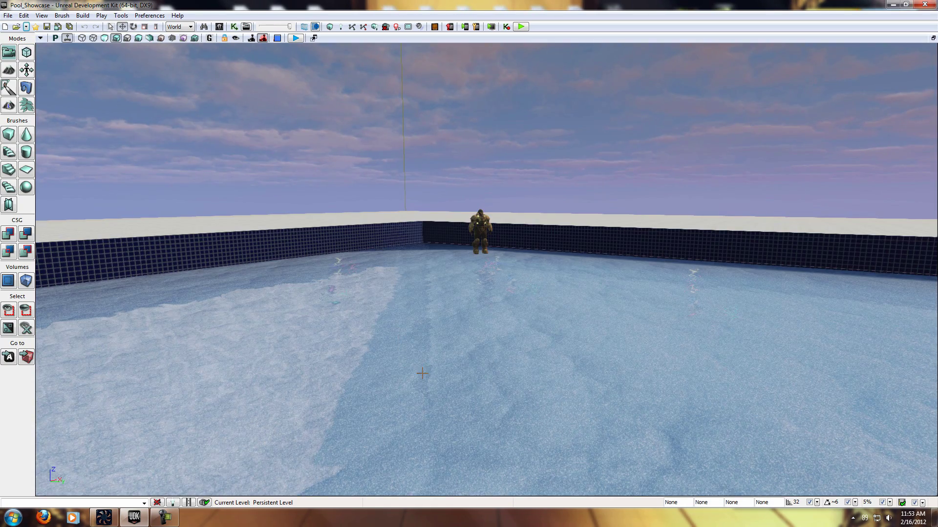
right_drag(422, 373, 416, 359)
drag(497, 297, 488, 327)
right_drag(488, 327, 350, 443)
middle_drag(350, 444, 323, 449)
right_drag(322, 450, 345, 451)
middle_drag(345, 451, 345, 452)
- Sweep the view across the tiled pool to the corner, then dip below the surface near the character
right_drag(345, 452, 34, 483)
drag(35, 483, 34, 468)
middle_drag(35, 468, 50, 459)
right_drag(50, 459, 451, 499)
drag(451, 499, 517, 273)
right_drag(517, 274, 454, 240)
drag(455, 239, 492, 326)
mouse_move(492, 327)
right_down()
mouse_move(494, 309)
mouse_move(491, 322)
right_up()
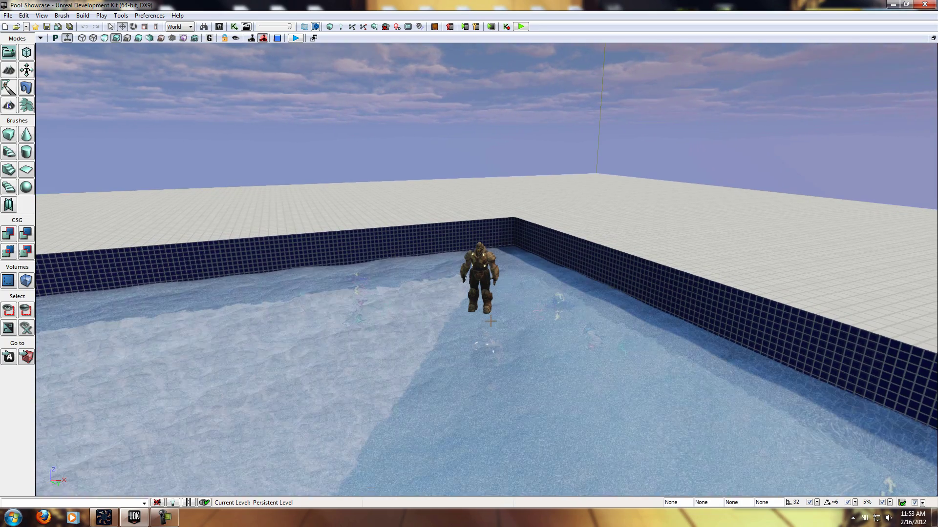
drag(491, 314, 465, 322)
middle_drag(465, 322, 464, 311)
right_drag(464, 312, 429, 302)
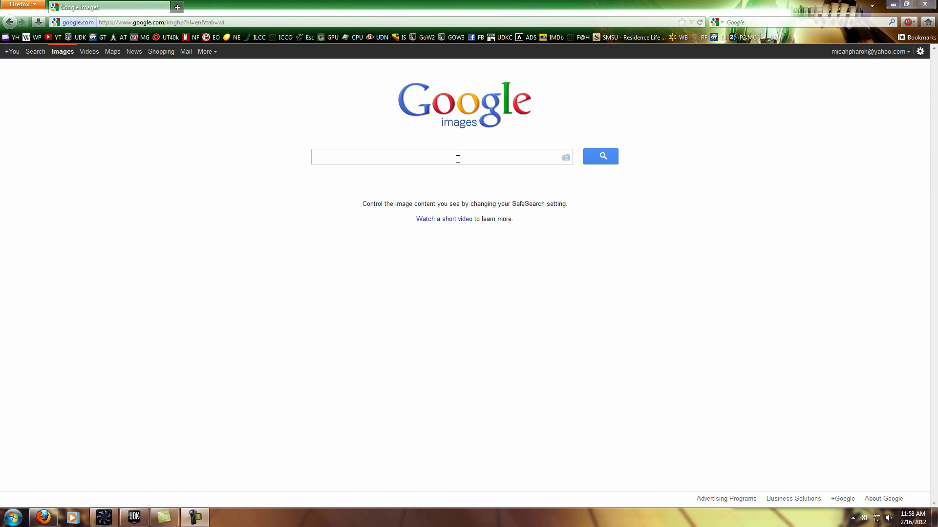
- Search Google Images for 'underwater'
click(458, 159)
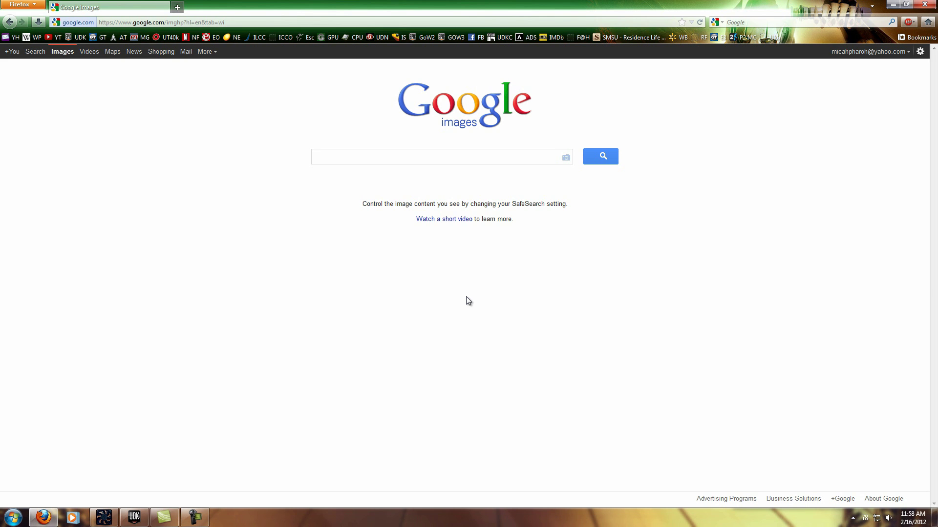
text(und)
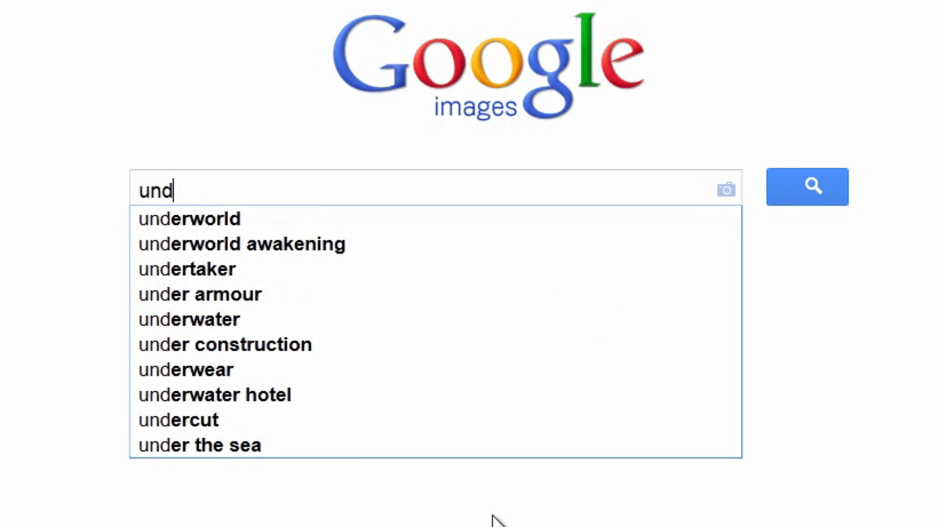
text(erl)
key(BackSpace)
text(water)
key(Return)
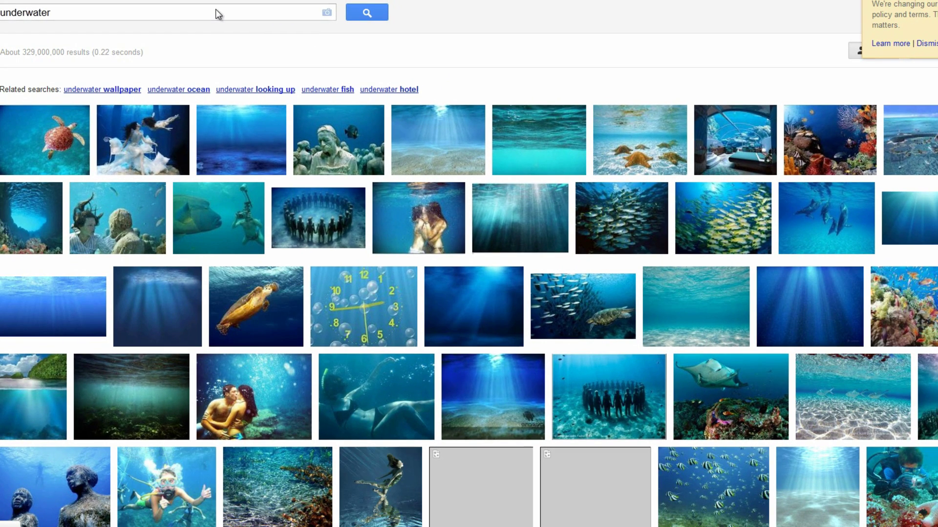
- Change the search to 'under the ocean', then open the related 'fish under the sea' results
click(215, 10)
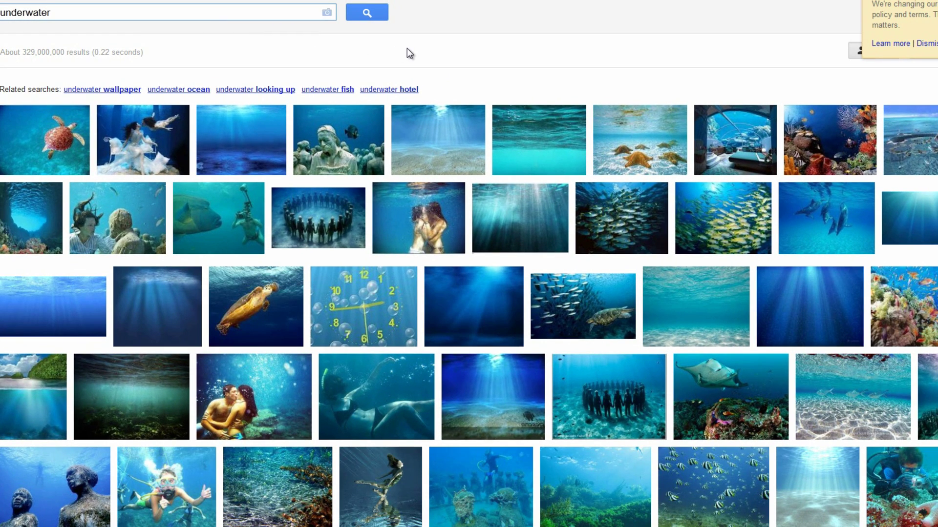
key(BackSpace)
key(BackSpace)
key(BackSpace)
key(BackSpace)
key(BackSpace)
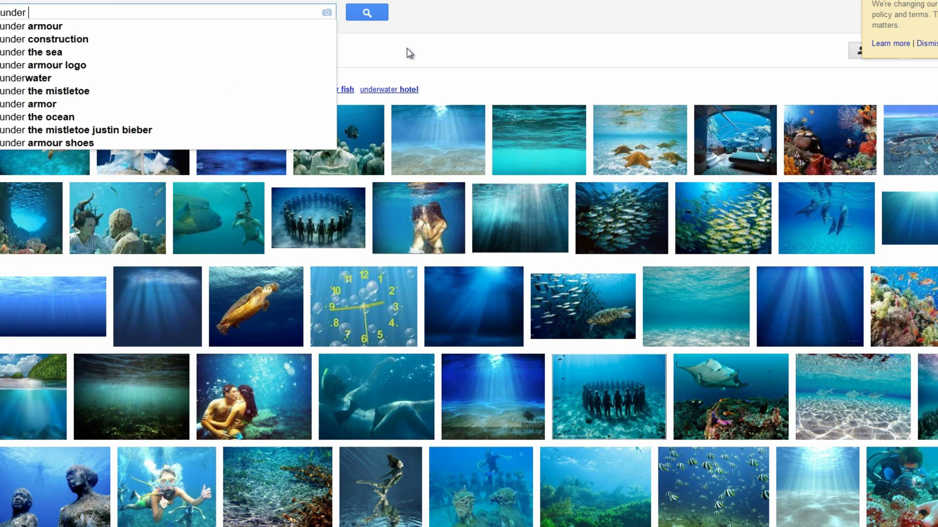
text(the ocean)
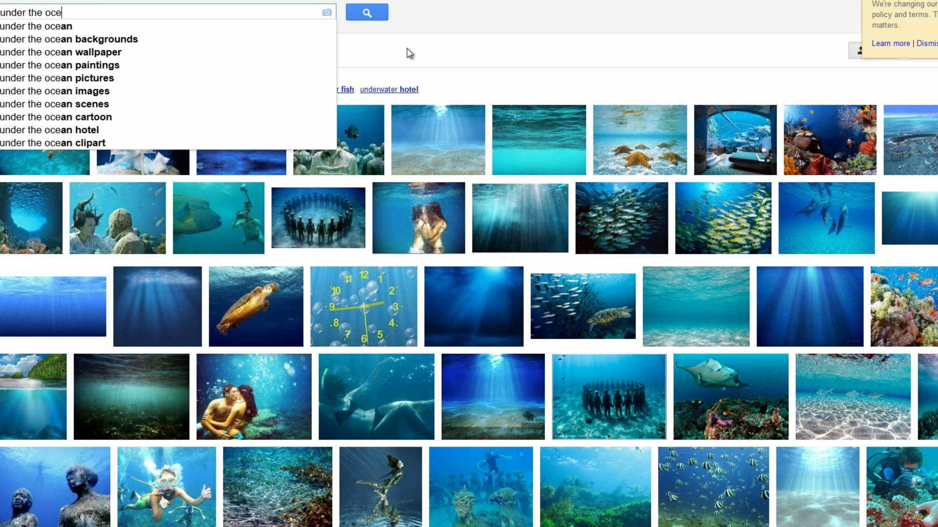
key(Return)
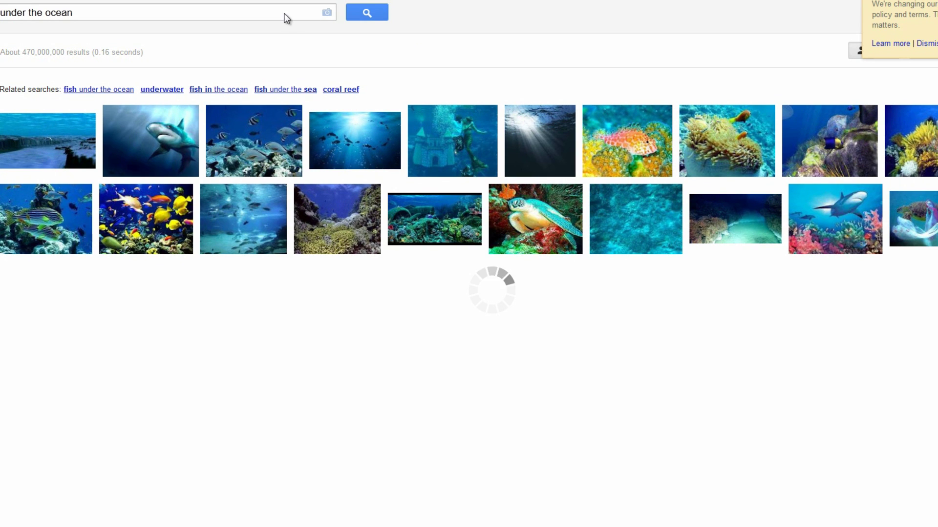
click(280, 90)
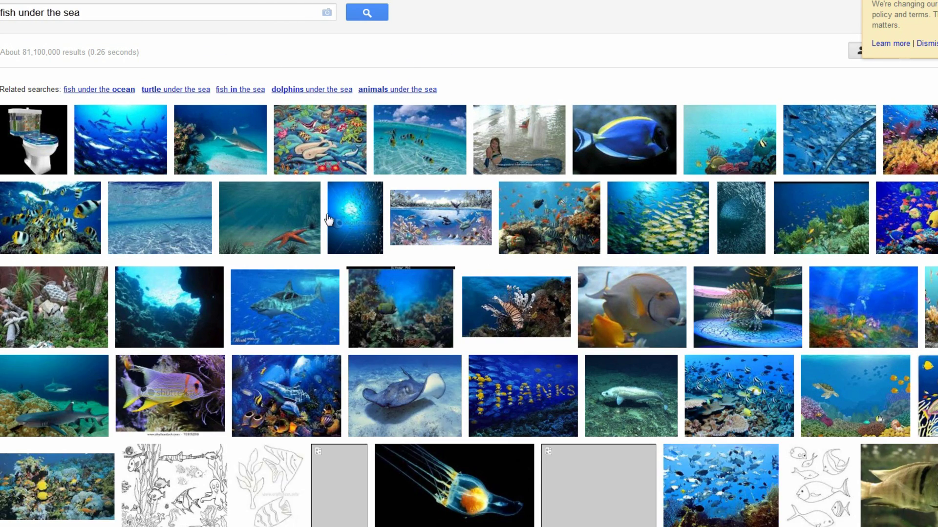
mouse_move(284, 313)
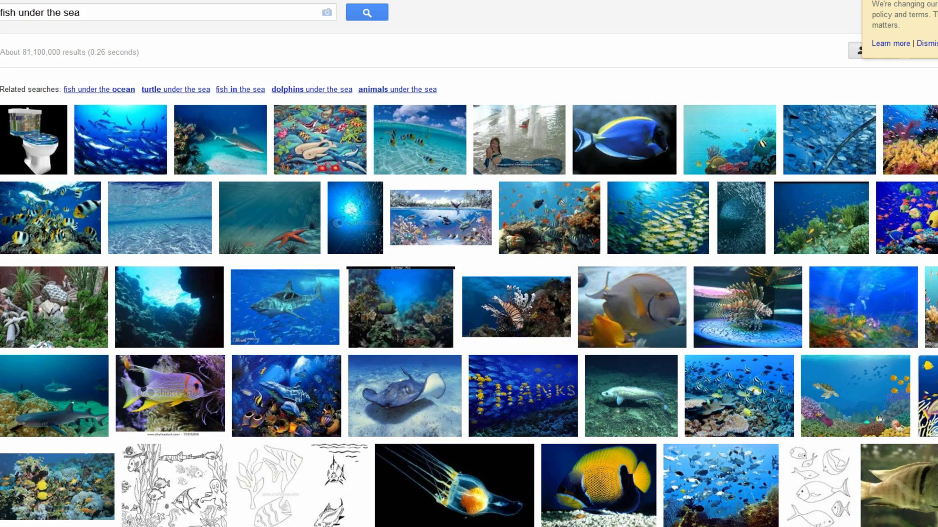
- Replace the query with 'pool' and scroll through the pool image results
triple_click(118, 10)
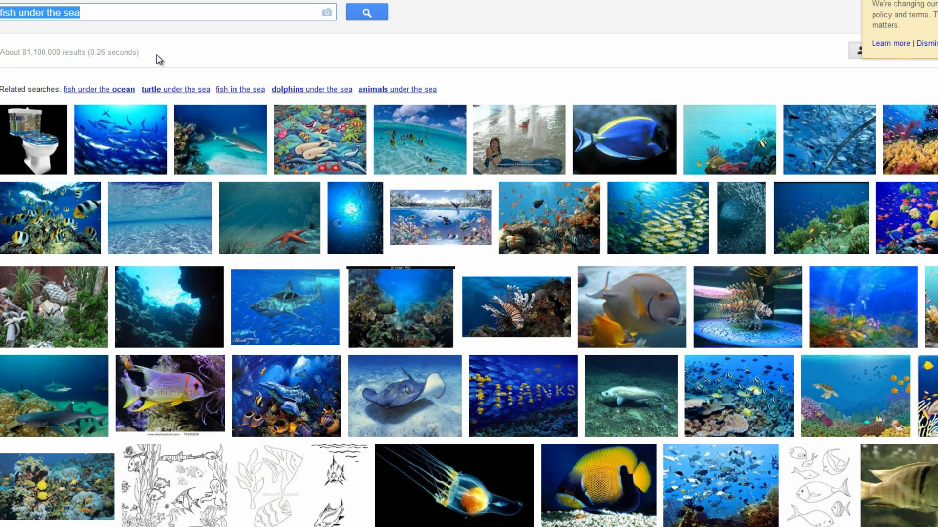
text(p)
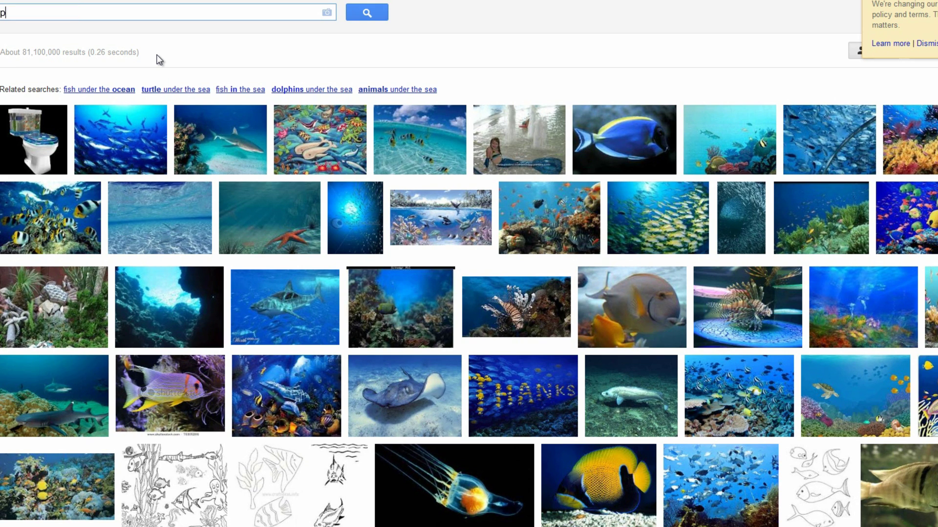
text(ool)
key(Return)
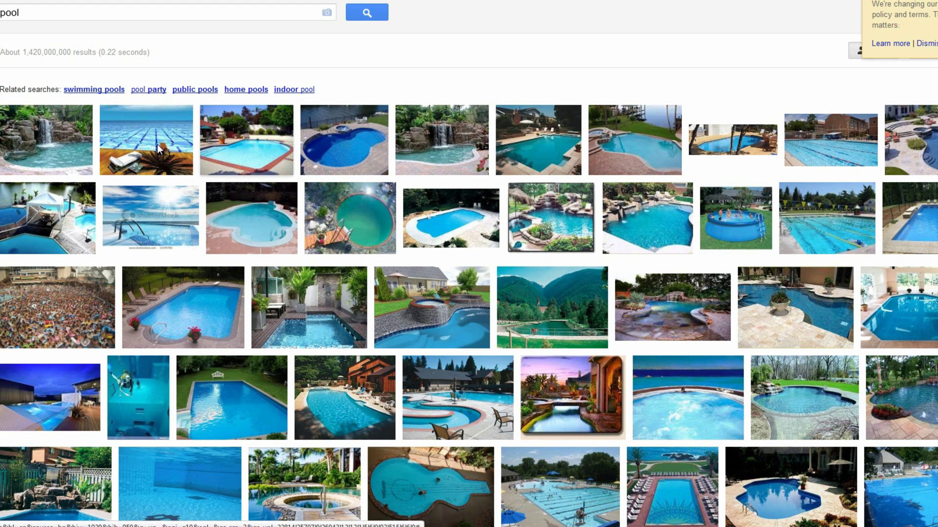
scroll(8, 200, down, 3)
scroll(118, 87, up, 3)
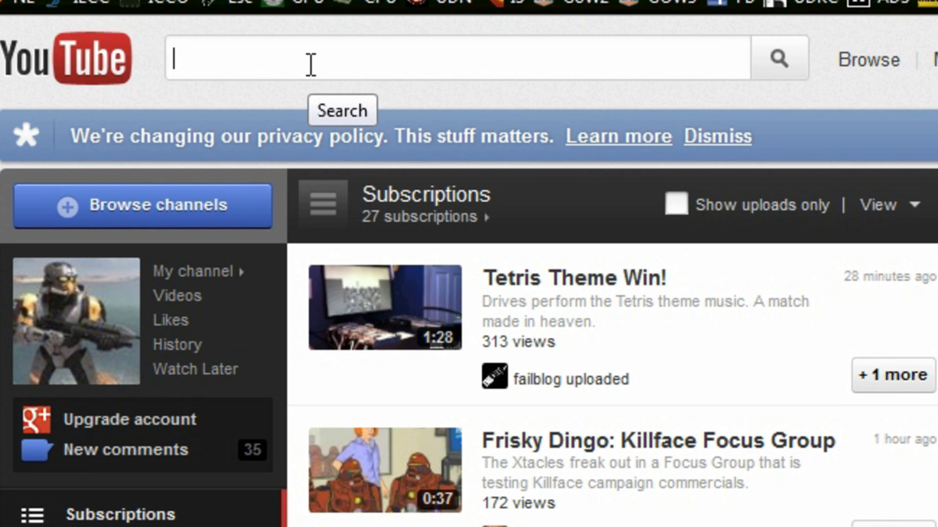
- Search YouTube for 'underwater', then for 'scuba diving'
text(underwater)
key(Escape)
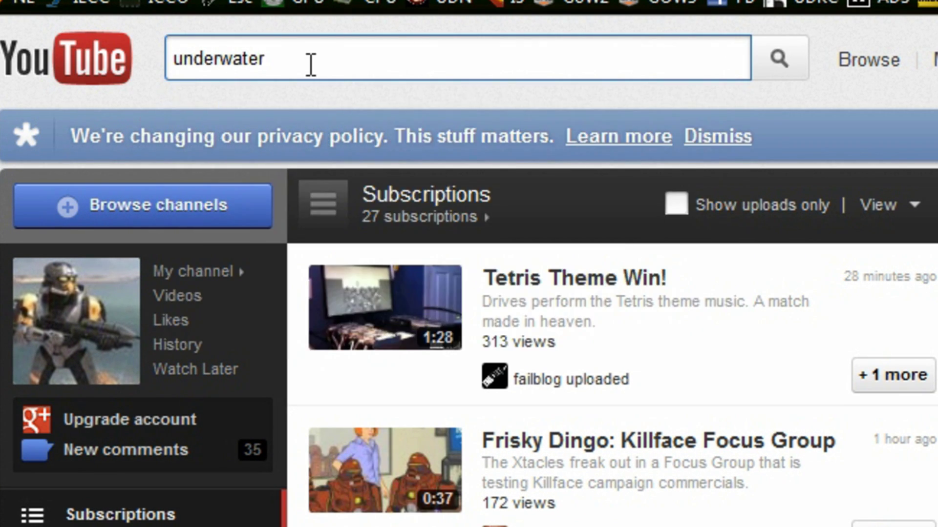
key(Return)
key(ctrl+a)
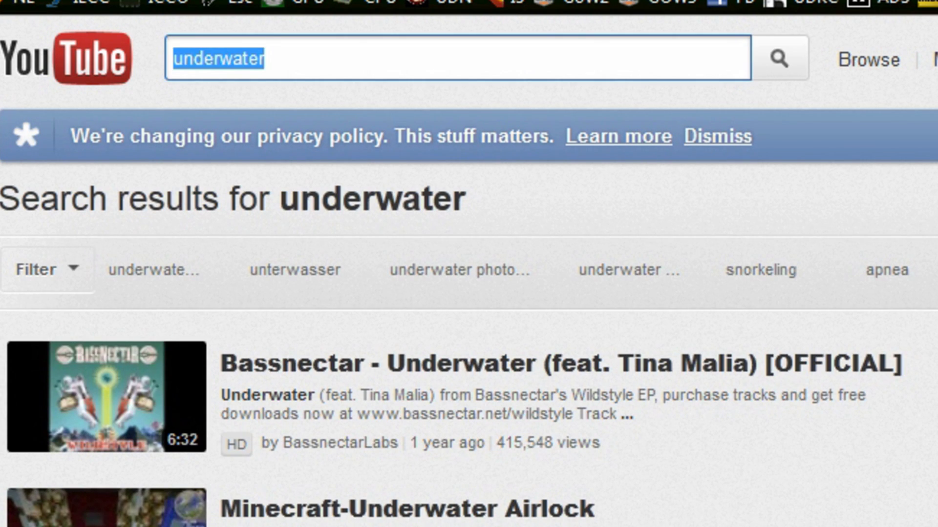
text(scuba divin)
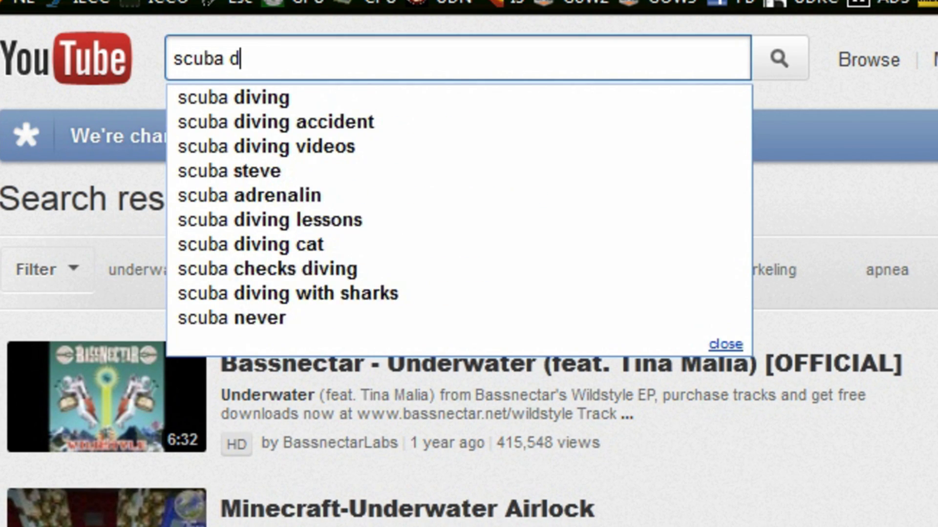
text(g)
key(Escape)
key(Return)
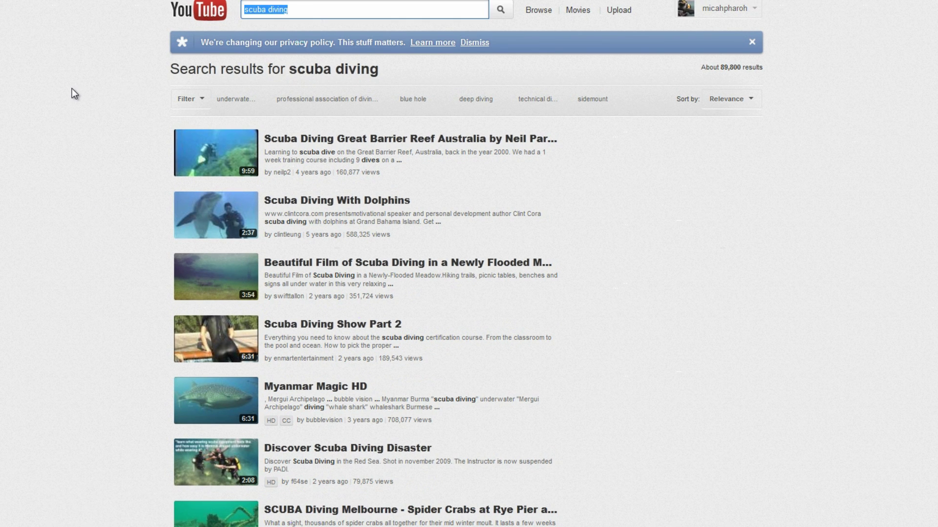
- Search for 'crysis ocean', browse the results, then change it to 'crysis underwater'
text(crysis )
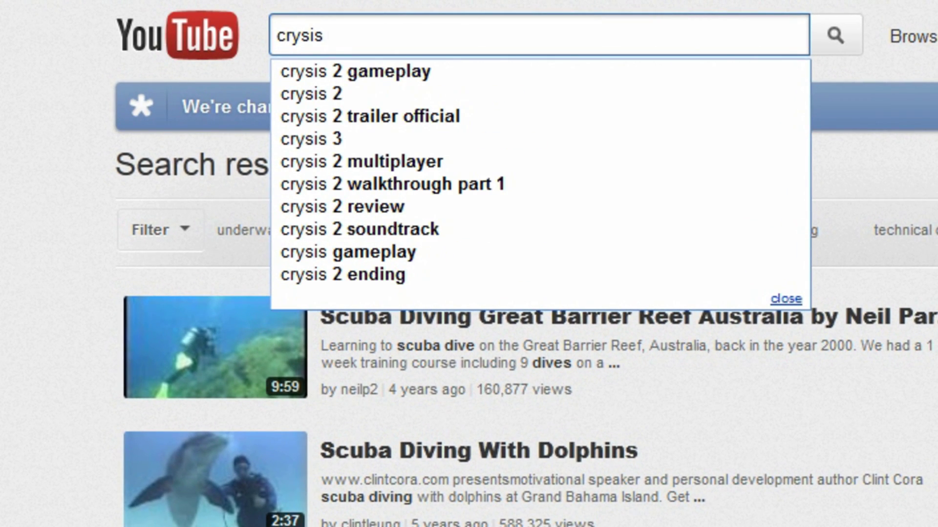
text(ocean)
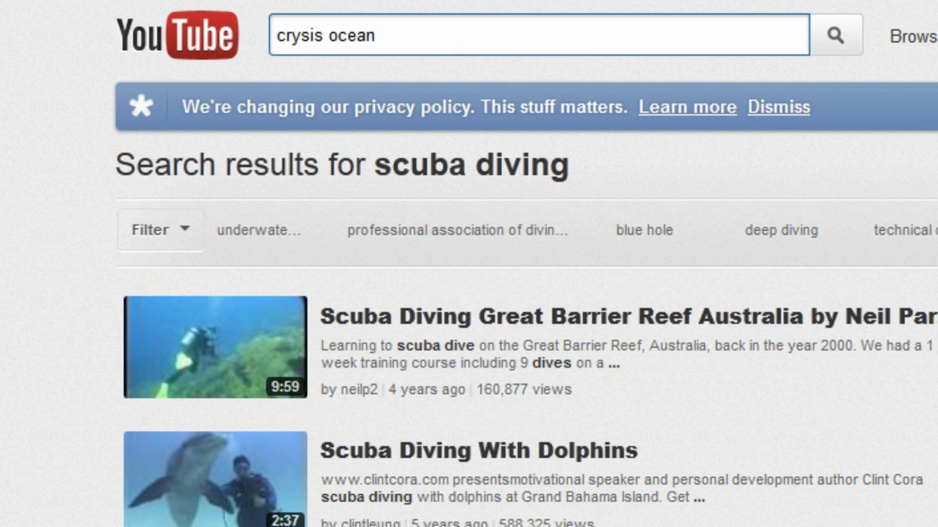
key(Return)
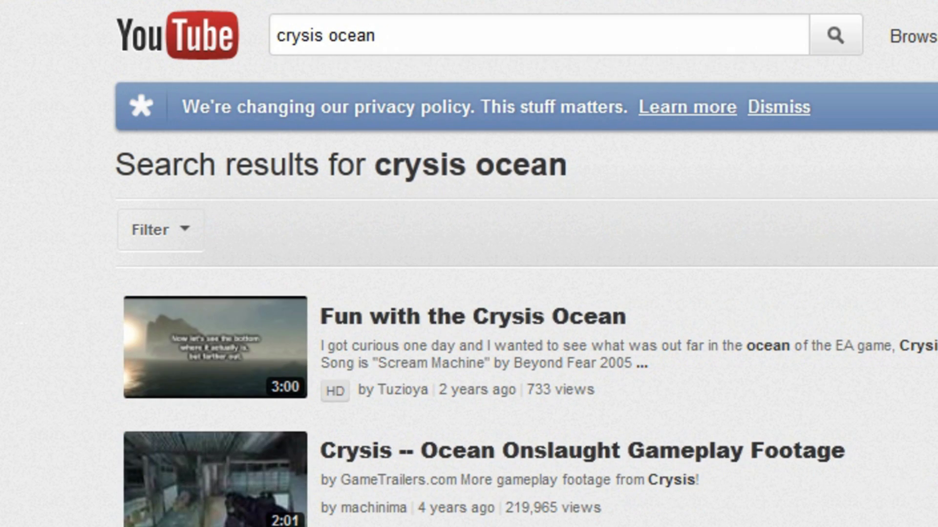
scroll(148, 439, down, 3)
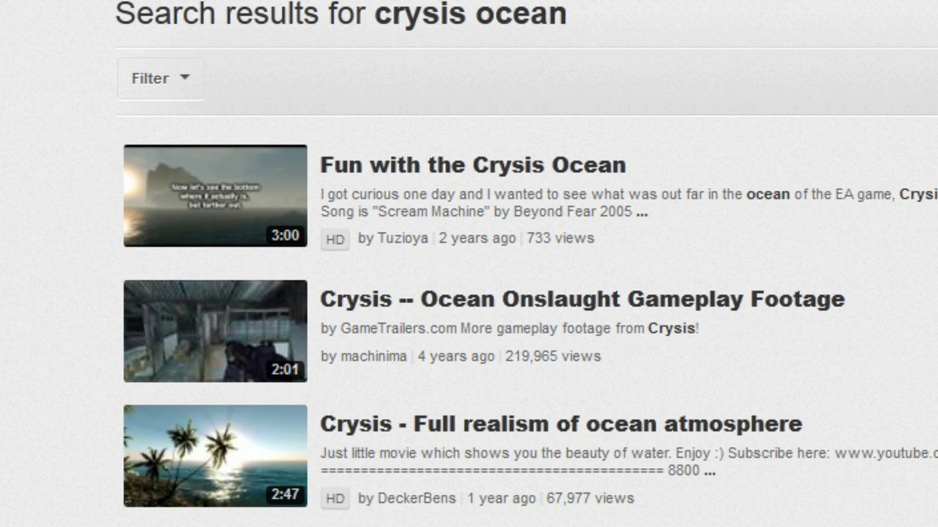
scroll(148, 440, down, 6)
scroll(271, 320, down, 3)
scroll(271, 320, up, 13)
double_click(372, 36)
text(underwater)
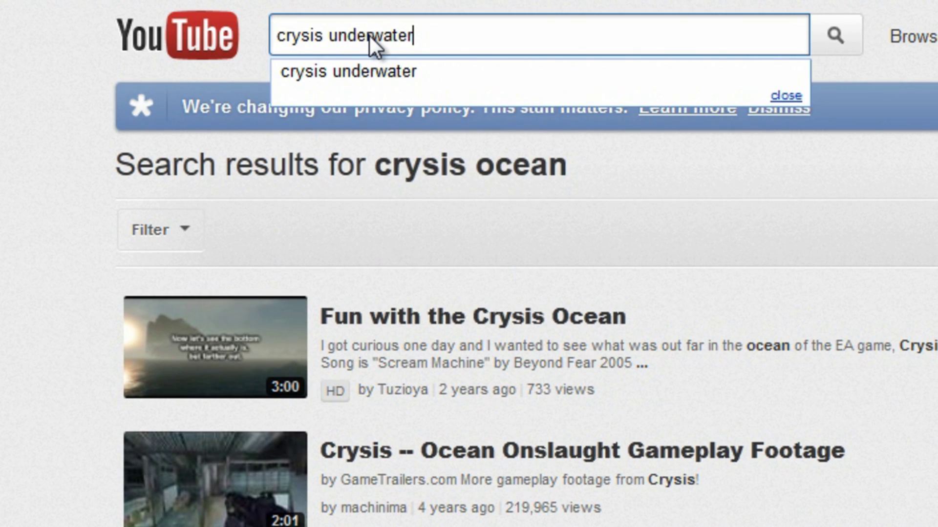
key(Return)
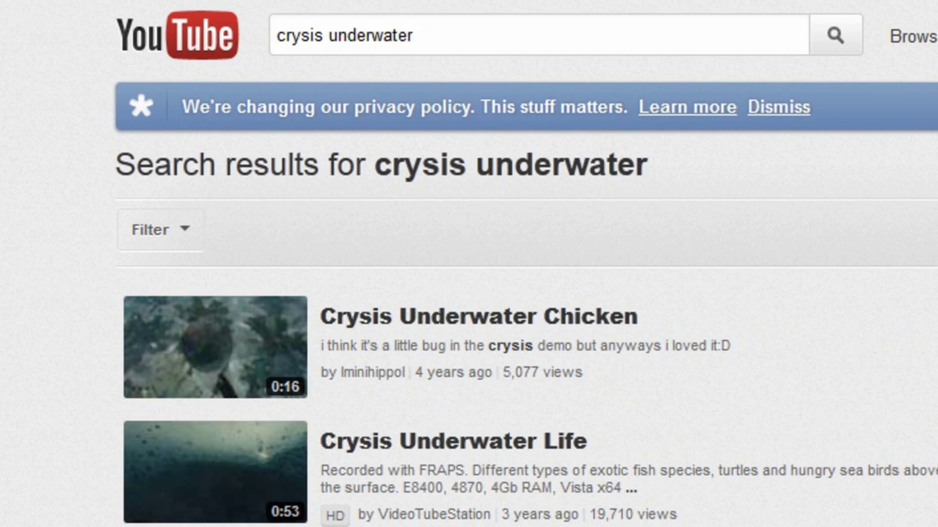
- Browse the results, then change the search to 'bioshock 2 underwater'
scroll(469, 293, down, 3)
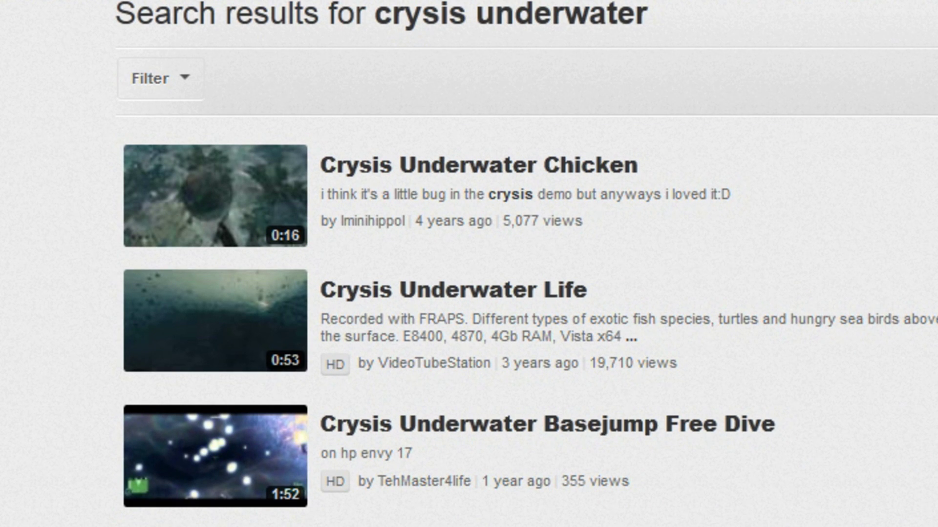
scroll(469, 293, up, 3)
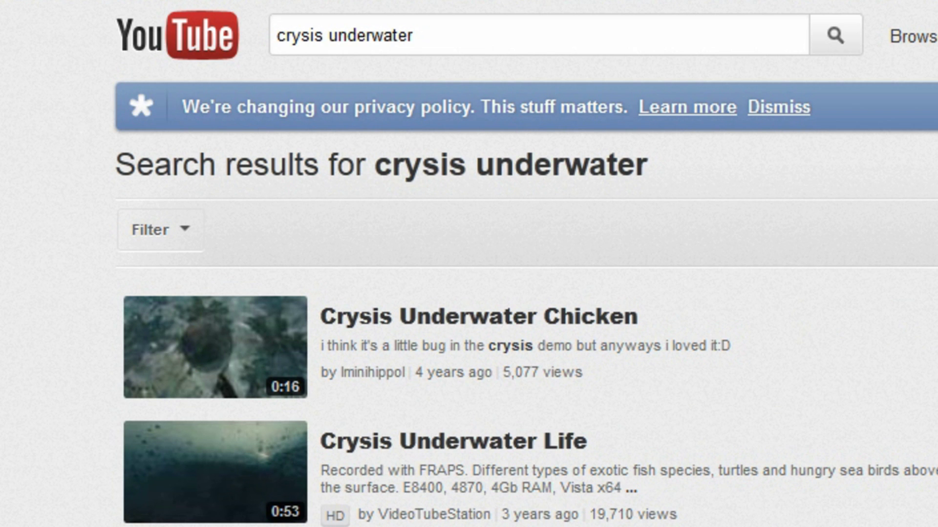
double_click(286, 45)
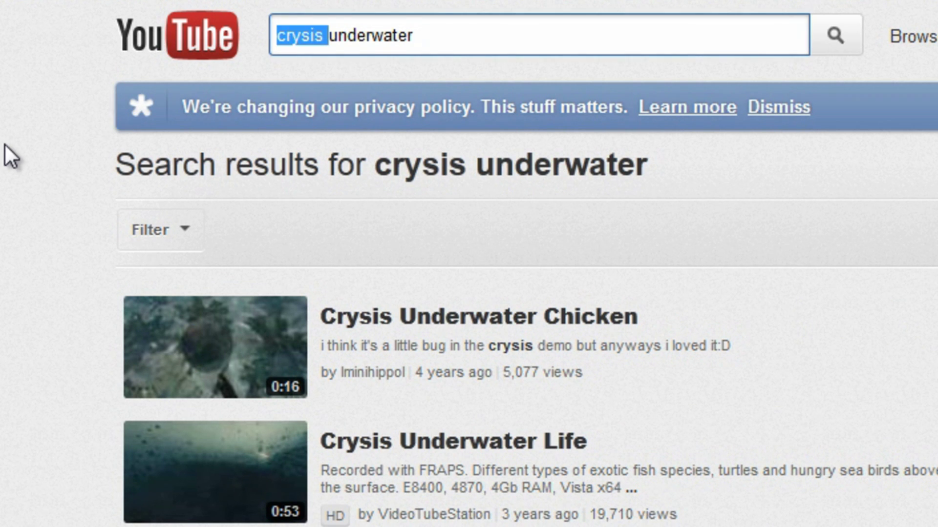
text(bioshock 2)
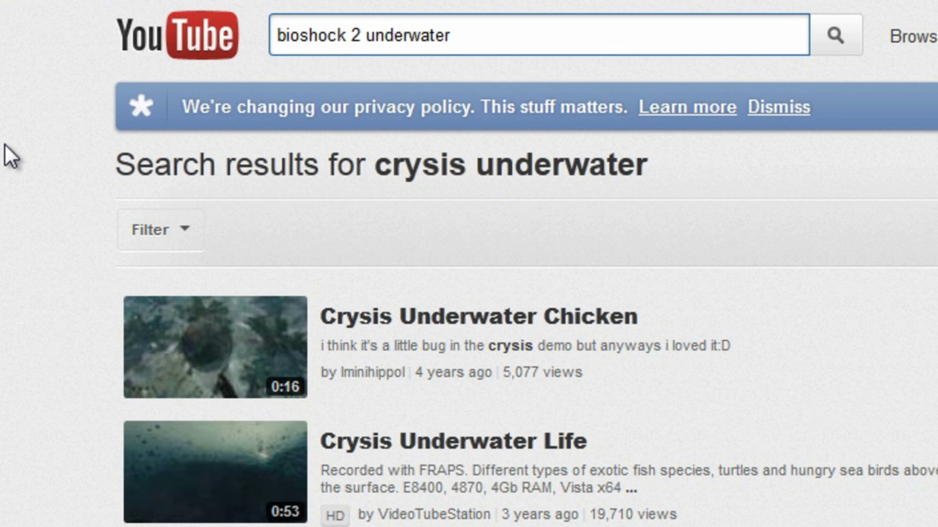
key(Return)
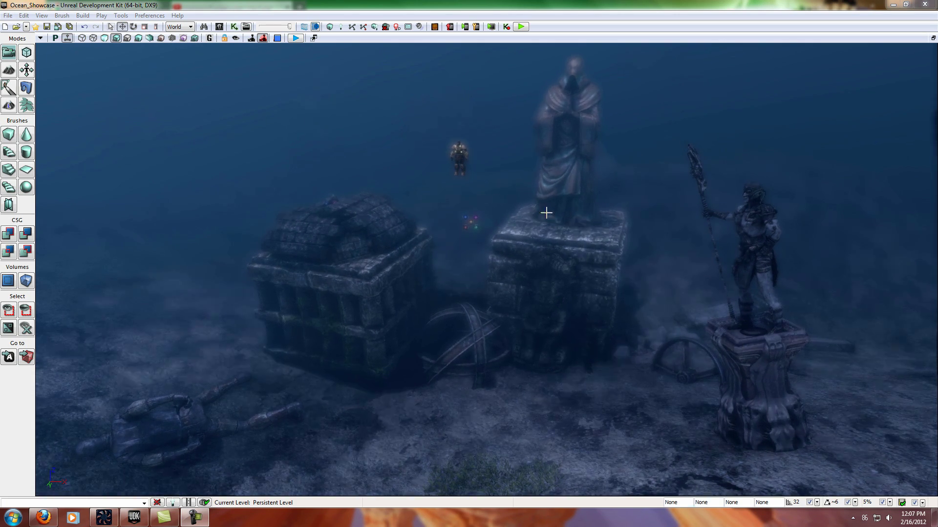
- Select and deselect the diver above the ruins, then tilt the view between surface and seabed
click(462, 153)
ctrl+click(466, 151)
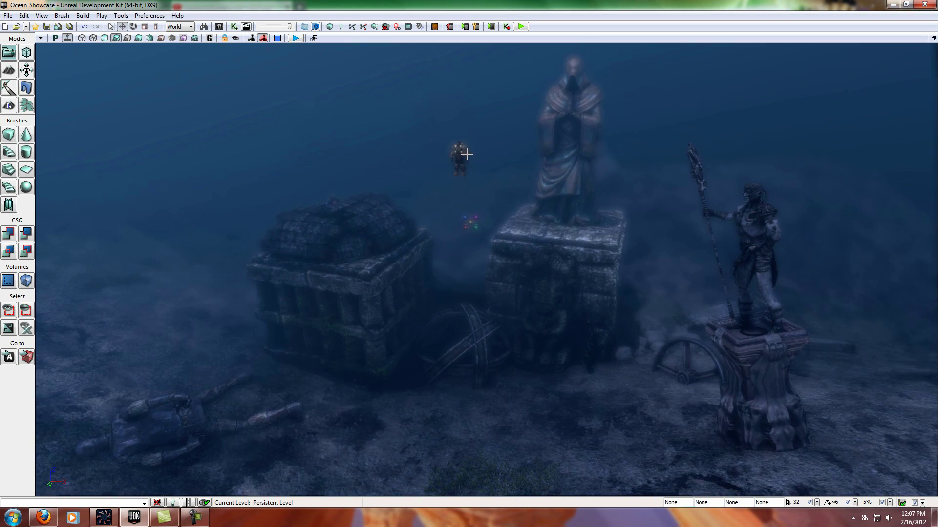
right_drag(570, 264, 569, 86)
right_drag(467, 43, 602, 445)
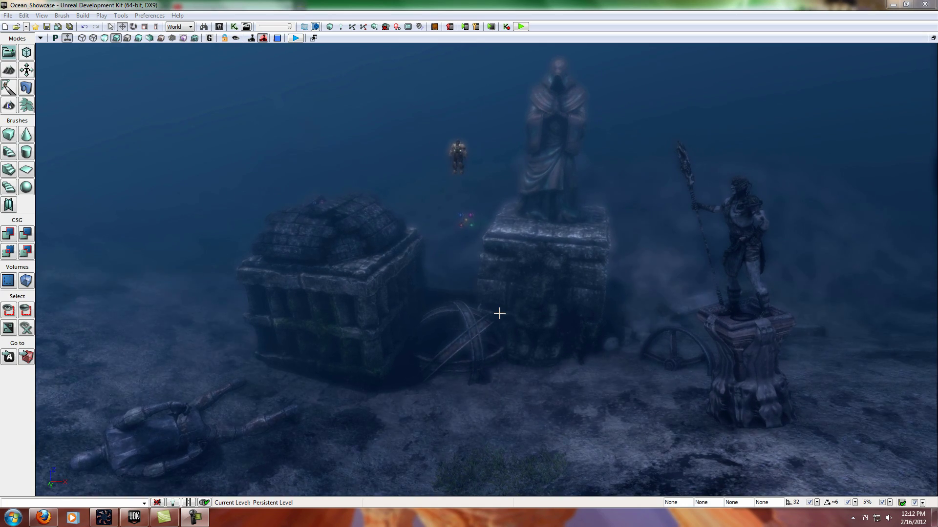
right_drag(463, 270, 427, 489)
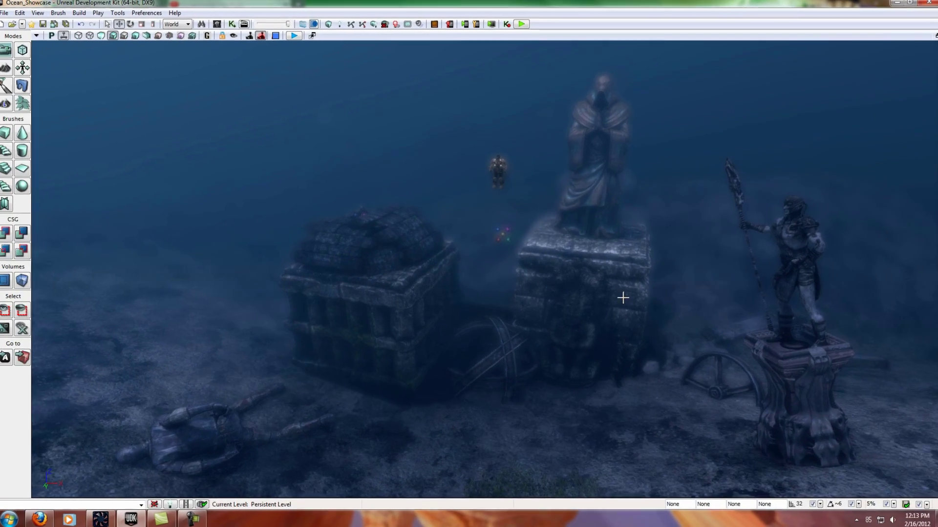
right_drag(606, 309, 616, 309)
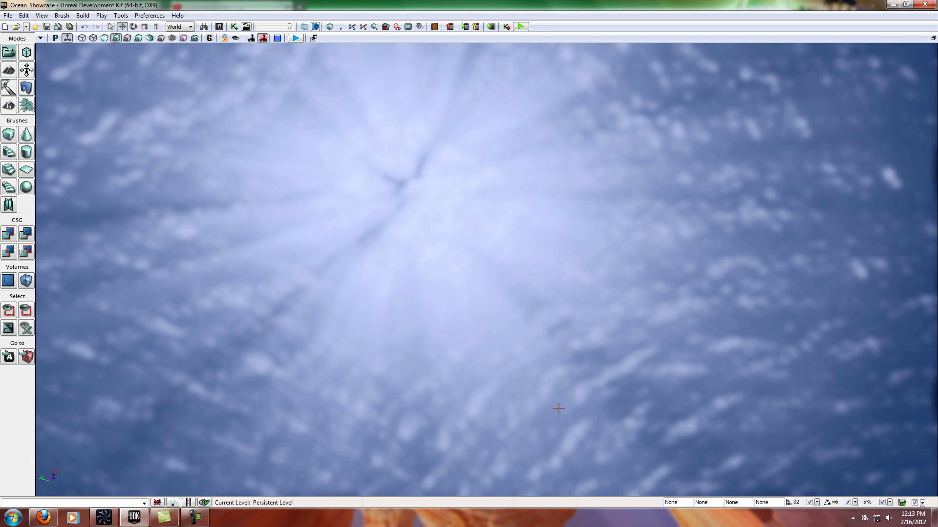
right_drag(607, 366, 367, 43)
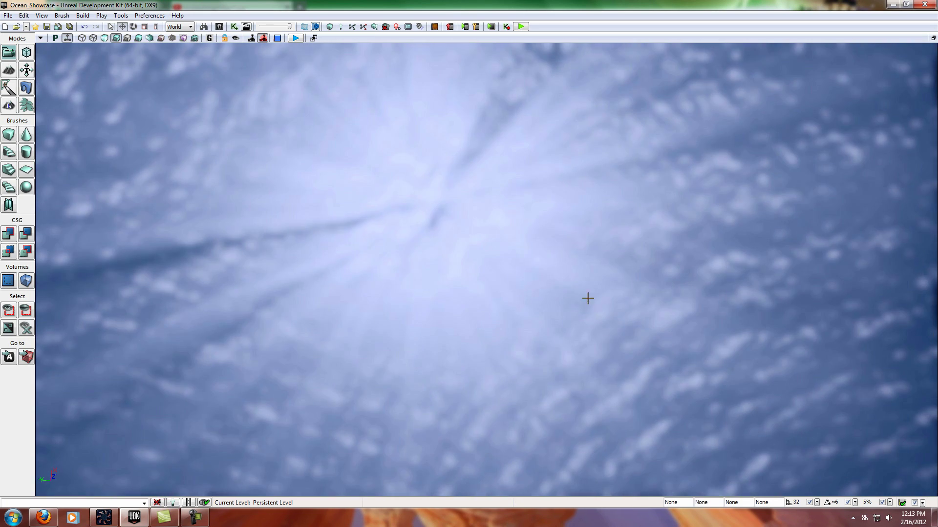
right_drag(741, 455, 849, 473)
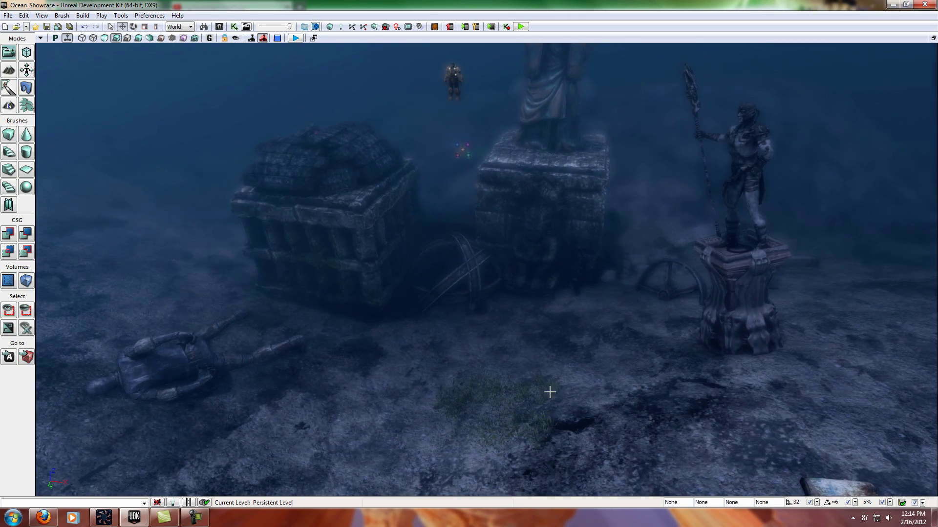
right_drag(553, 392, 558, 438)
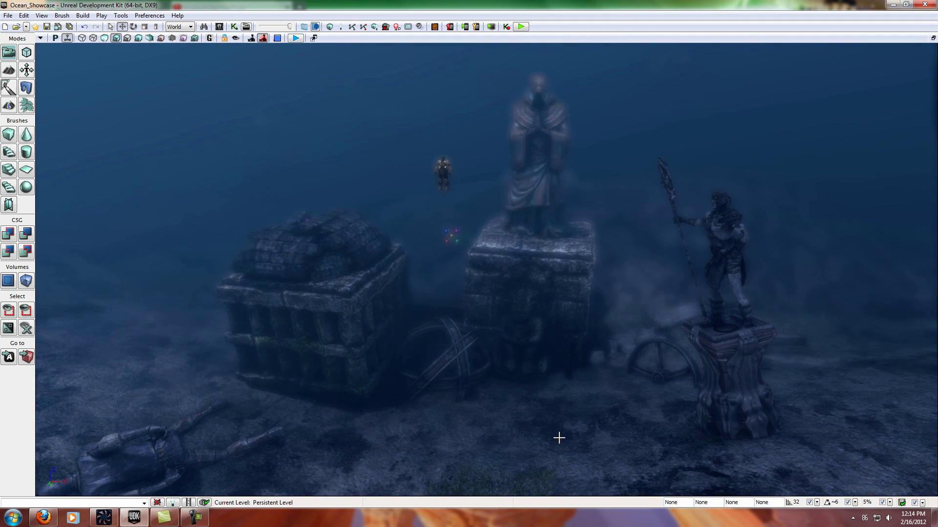
right_drag(538, 381, 562, 381)
mouse_move(663, 352)
mouse_down()
mouse_move(737, 329)
mouse_move(659, 346)
mouse_up()
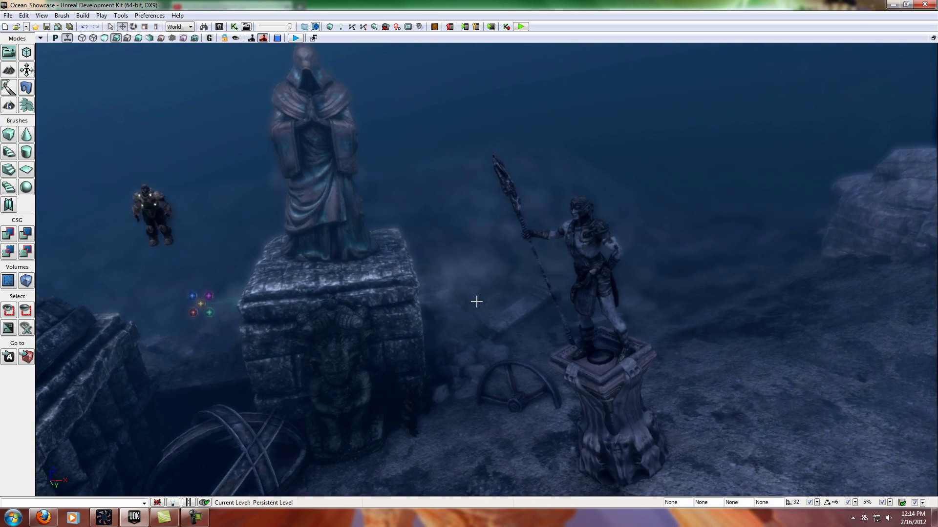
drag(475, 300, 395, 179)
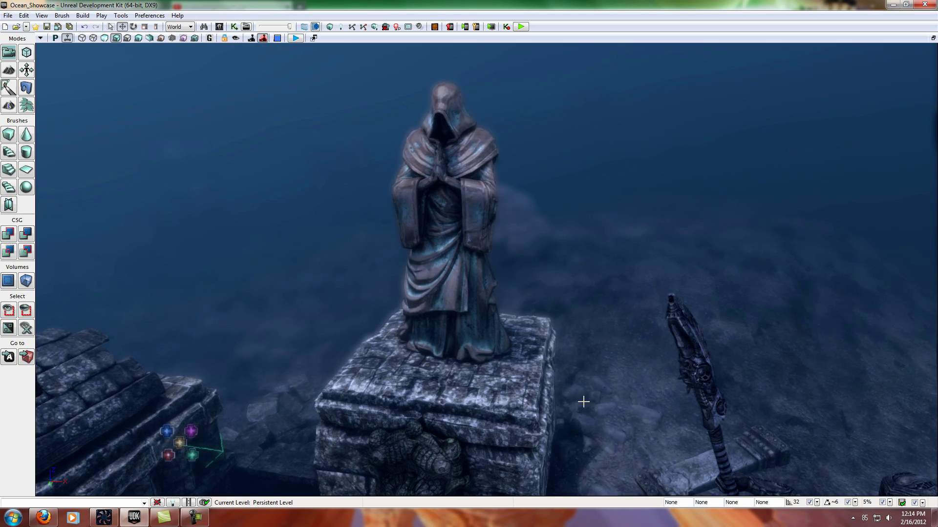
drag(584, 403, 553, 441)
right_drag(553, 441, 553, 448)
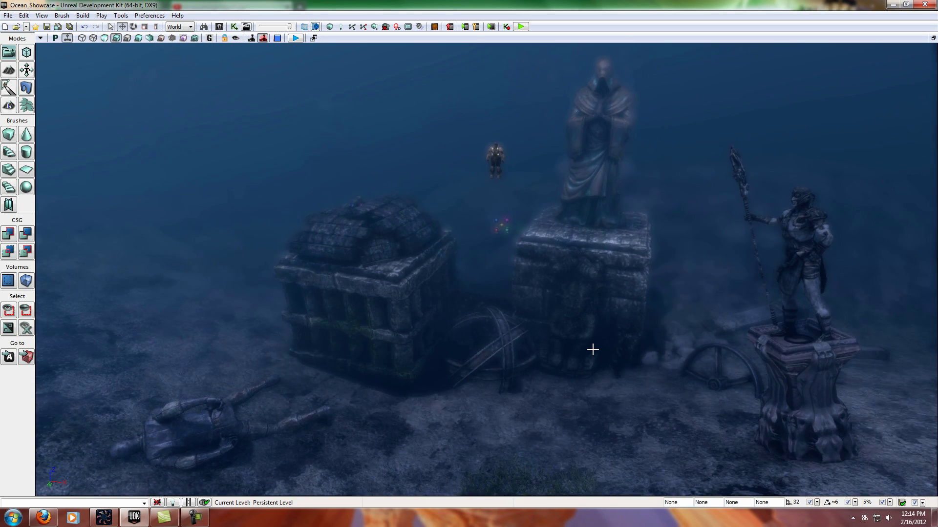
right_drag(578, 338, 582, 334)
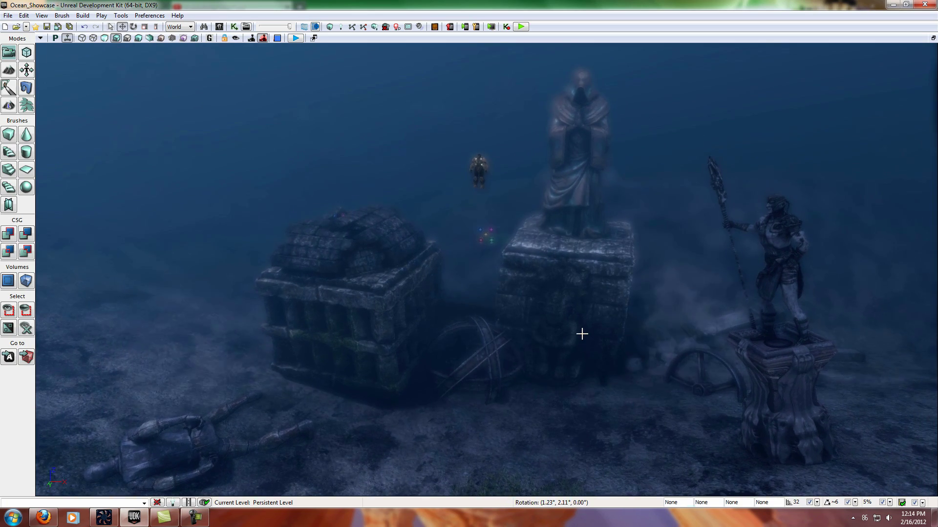
right_drag(338, 43, 491, 416)
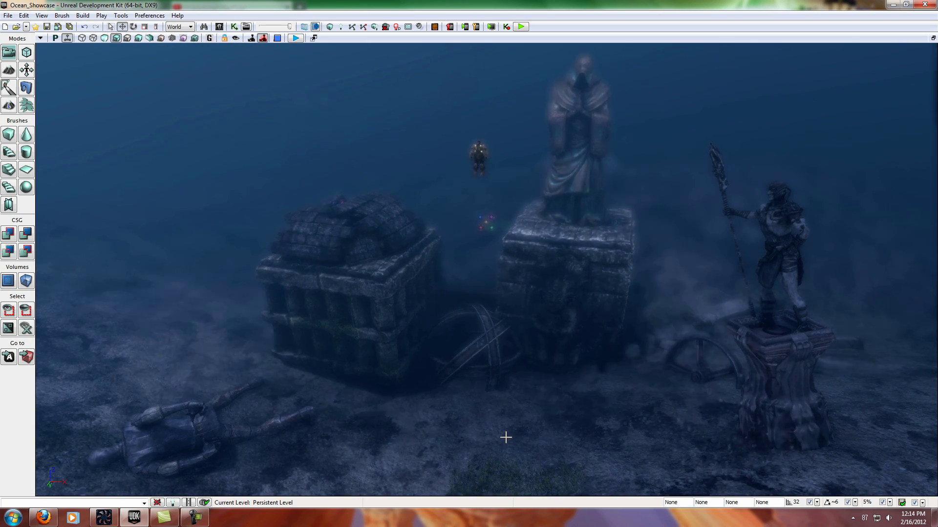
right_drag(504, 436, 502, 414)
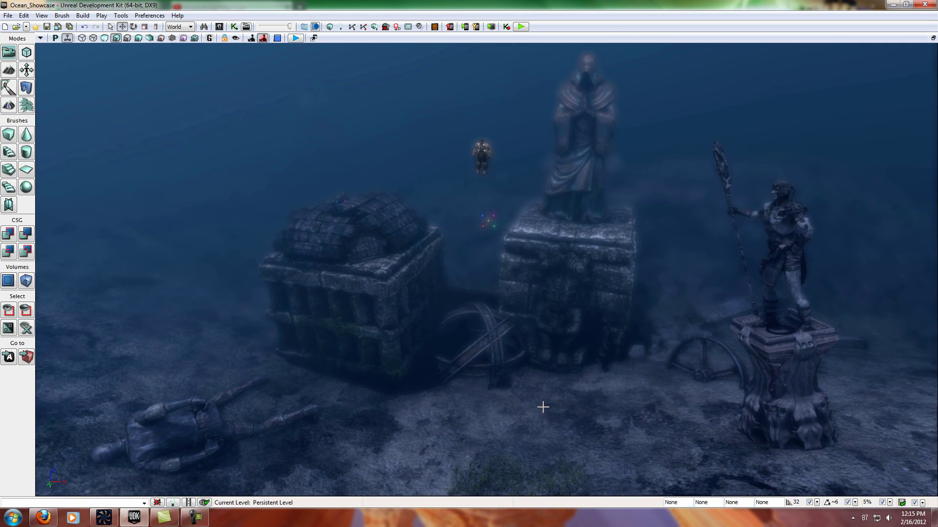
mouse_move(540, 406)
right_down()
mouse_move(555, 334)
mouse_move(542, 407)
right_up()
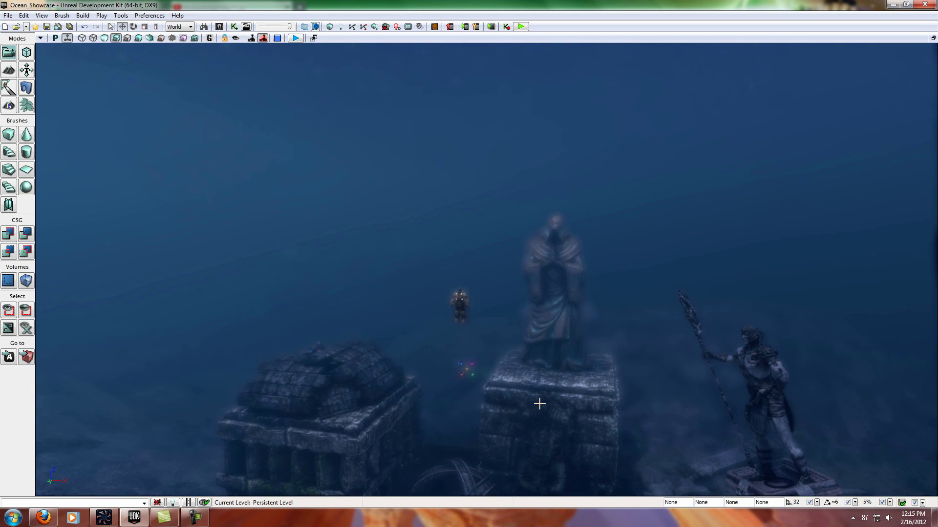
right_drag(531, 429, 518, 459)
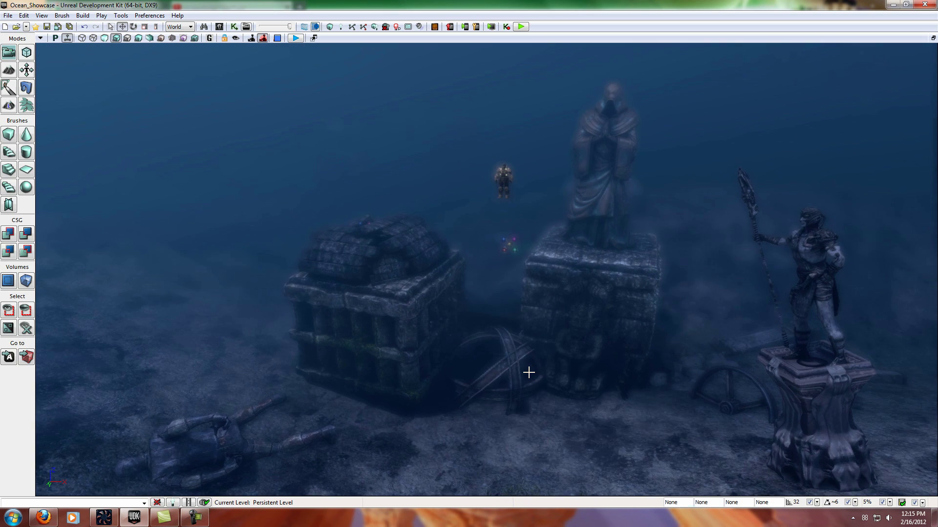
right_drag(531, 372, 536, 344)
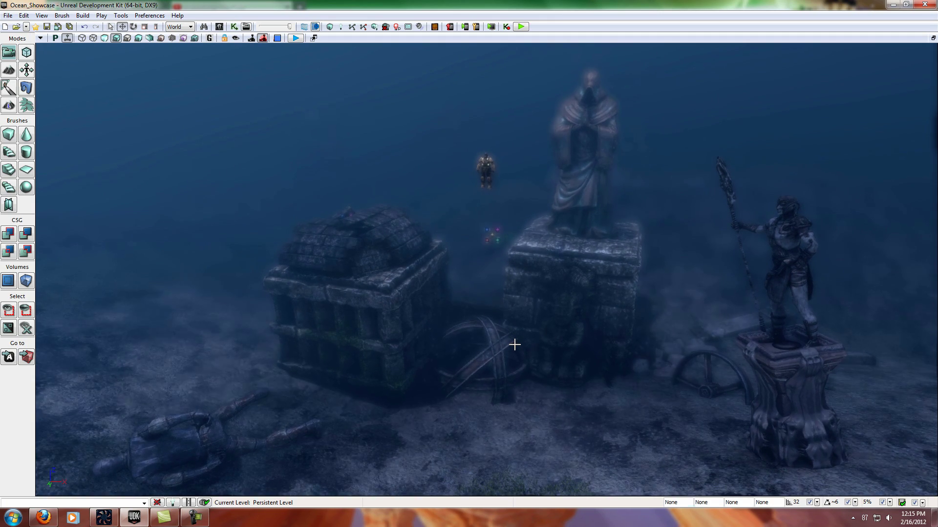
right_drag(517, 341, 520, 343)
drag(520, 341, 519, 337)
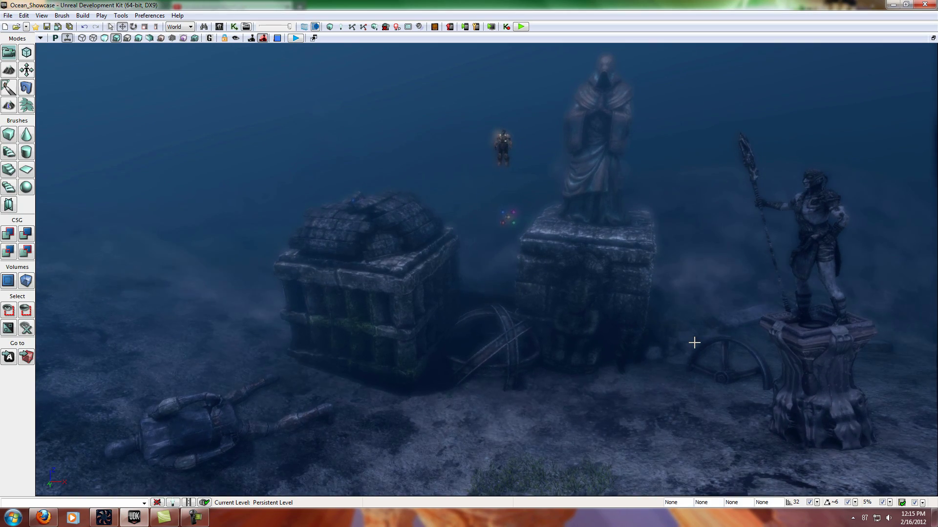
drag(603, 326, 509, 304)
right_drag(509, 305, 508, 297)
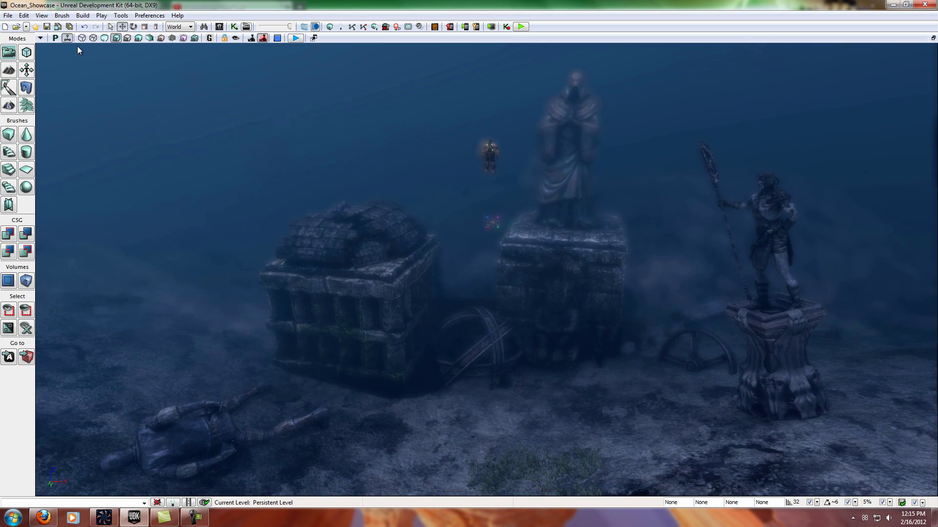
click(46, 517)
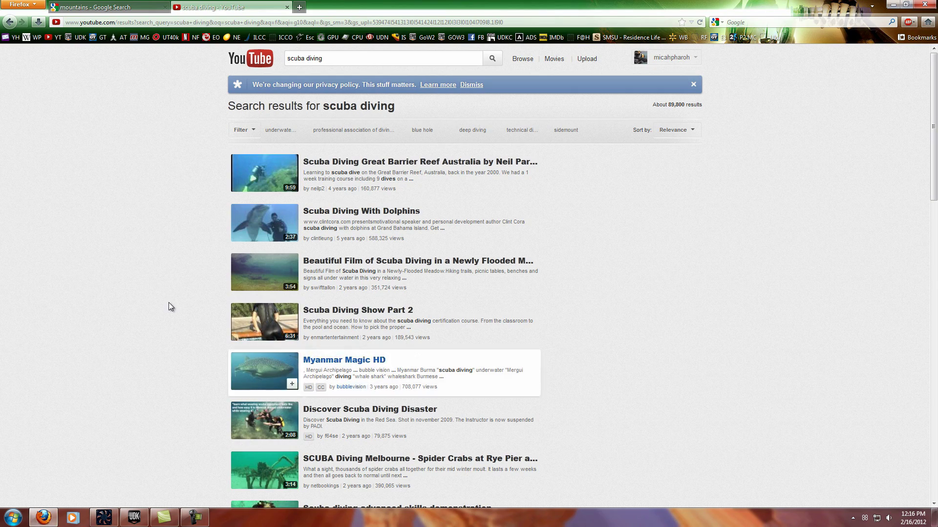
scroll(180, 301, down, 3)
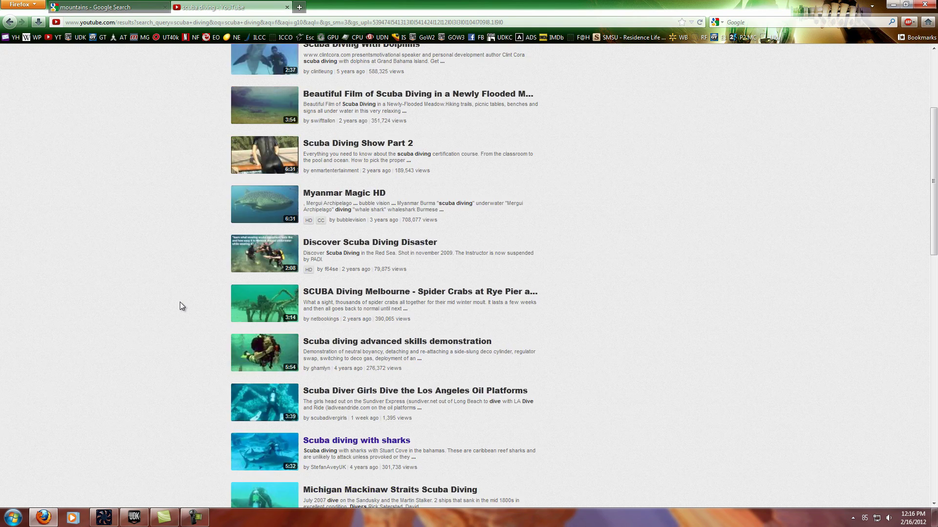
scroll(180, 301, up, 3)
scroll(177, 162, down, 2)
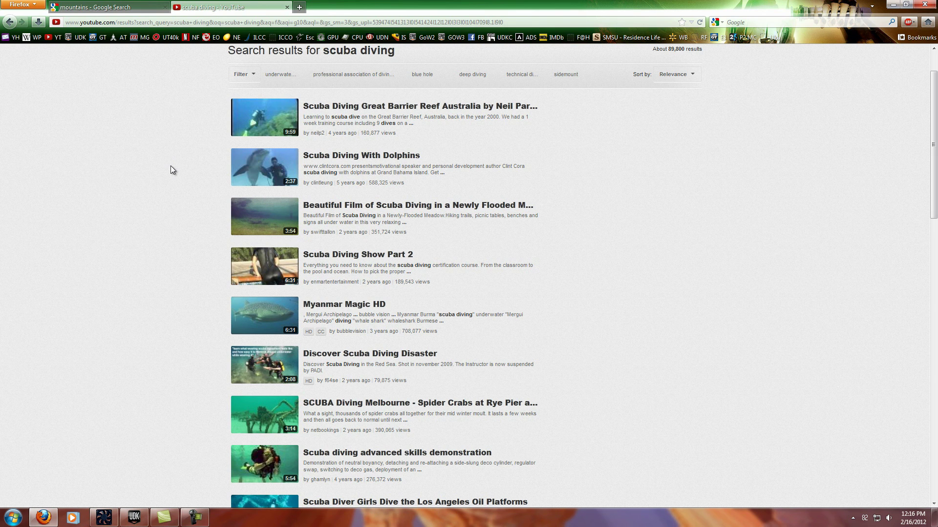
click(137, 513)
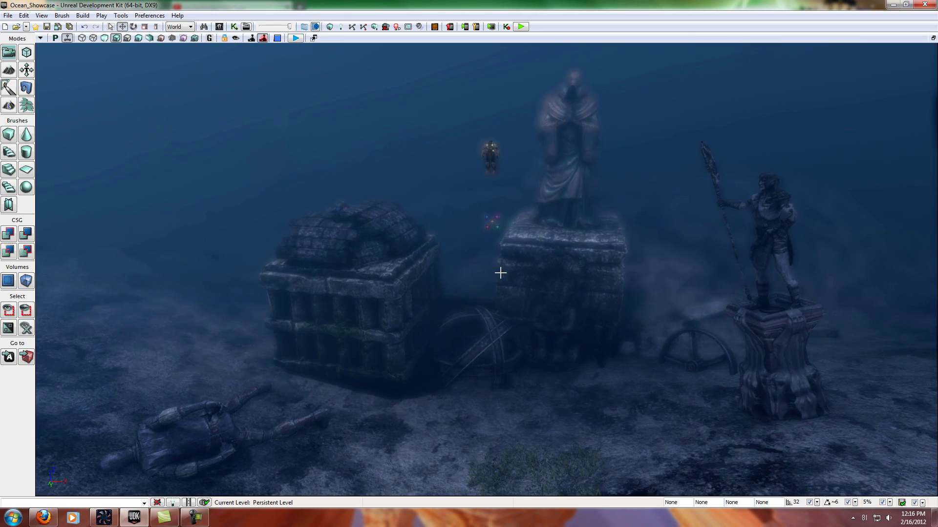
right_drag(500, 274, 500, 275)
drag(500, 275, 500, 275)
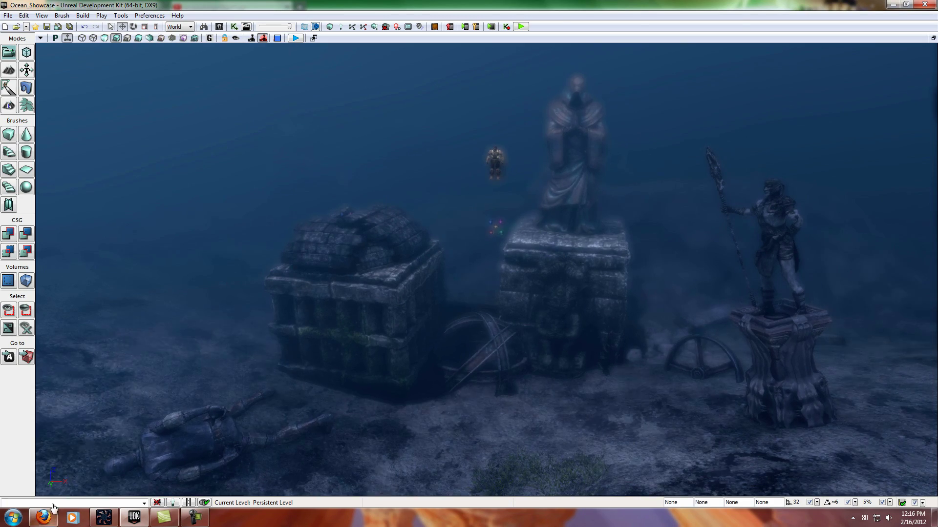
click(44, 517)
click(98, 6)
mouse_move(198, 129)
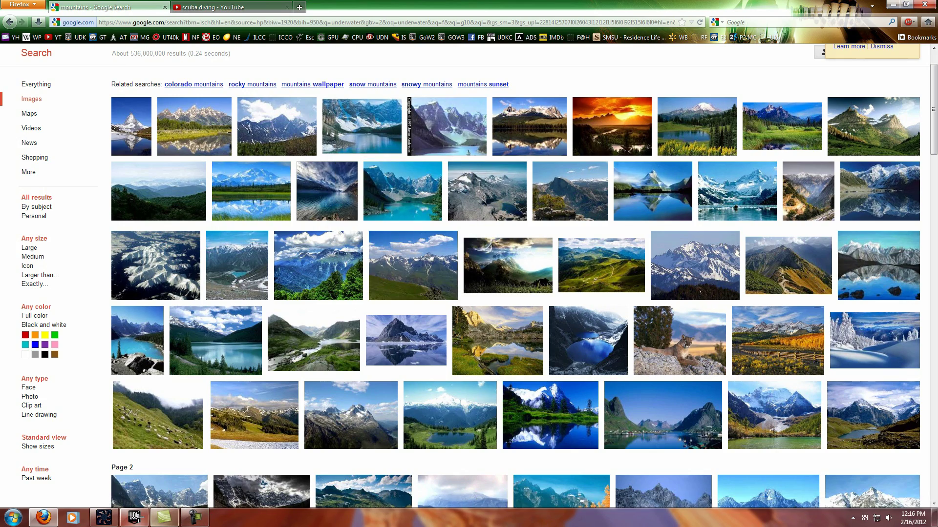
click(134, 518)
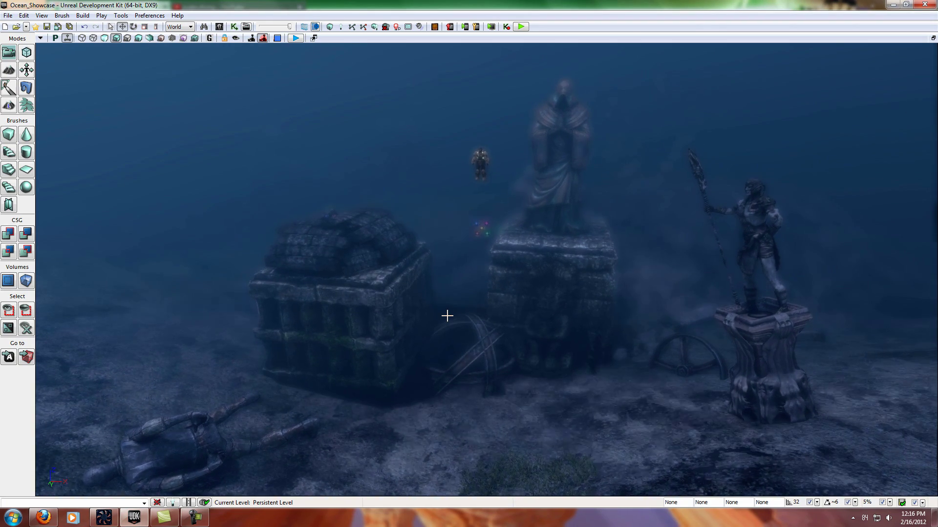
right_drag(441, 316, 441, 323)
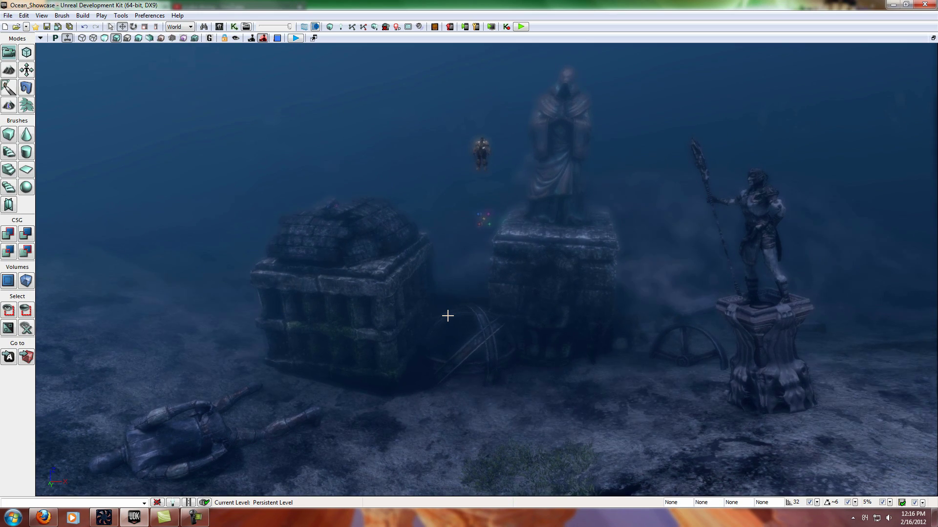
right_drag(429, 265, 503, 429)
drag(503, 429, 519, 461)
right_drag(519, 461, 54, 506)
click(46, 517)
click(265, 8)
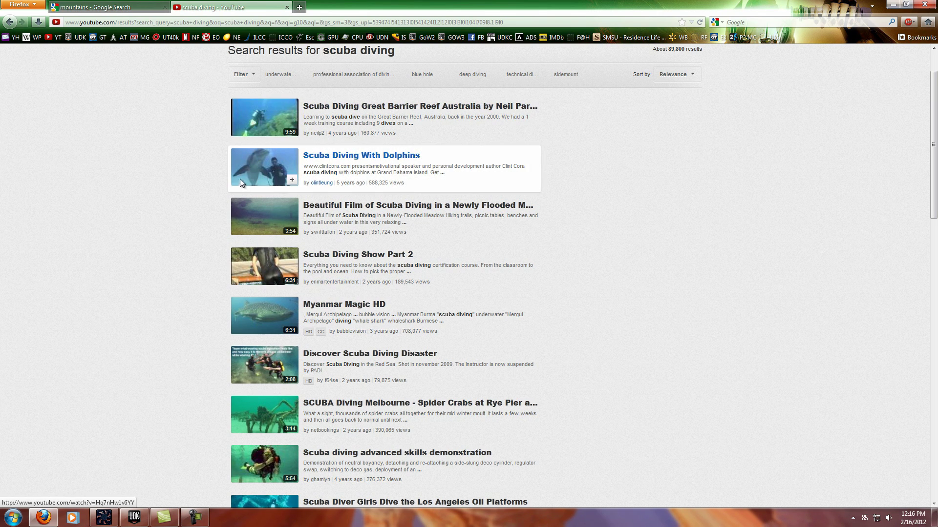
click(134, 518)
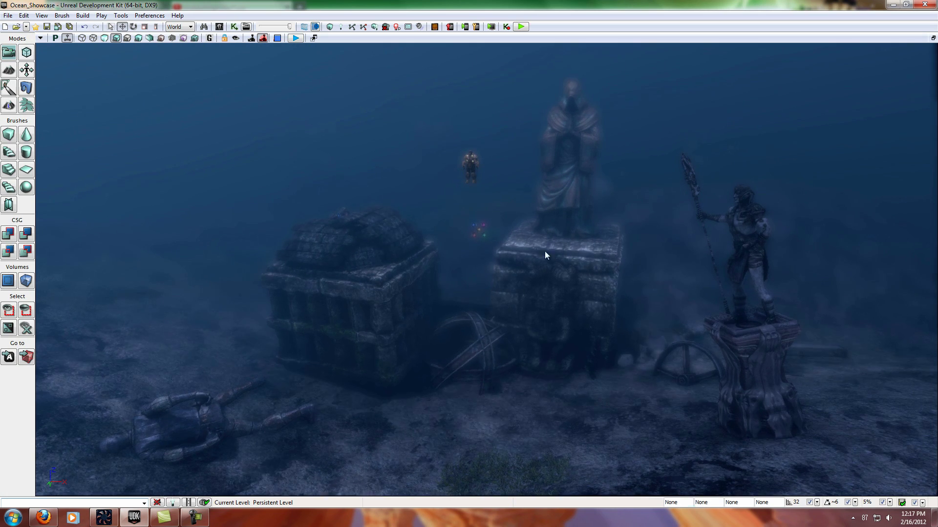
click(26, 27)
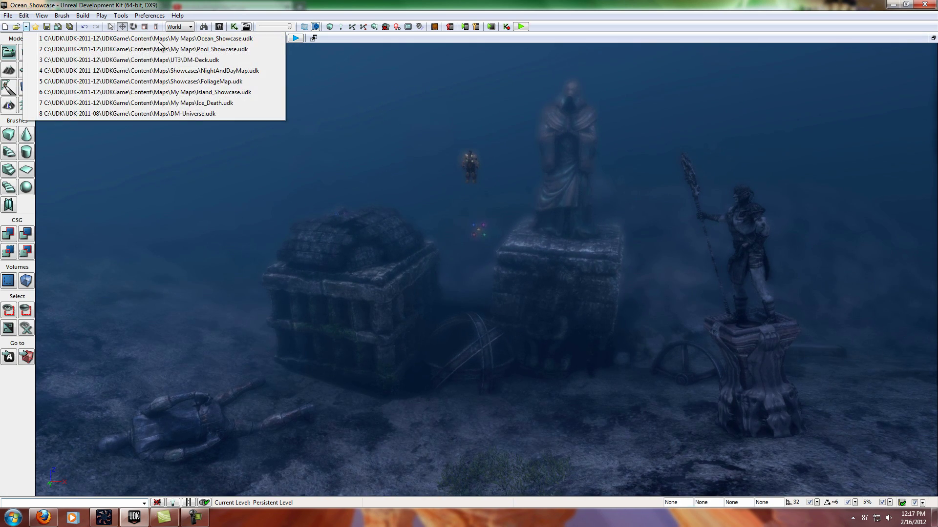
click(188, 53)
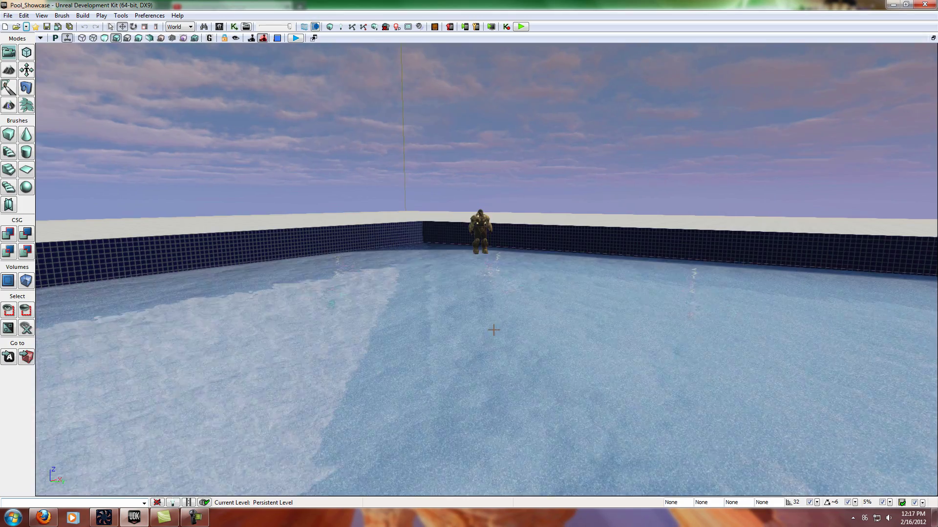
drag(493, 330, 481, 285)
middle_drag(481, 285, 480, 313)
drag(480, 313, 479, 315)
right_drag(707, 213, 880, 99)
drag(879, 99, 897, 168)
right_drag(897, 167, 935, 293)
drag(935, 293, 935, 274)
right_drag(936, 274, 935, 328)
drag(936, 327, 936, 351)
right_drag(934, 350, 935, 273)
drag(935, 273, 935, 303)
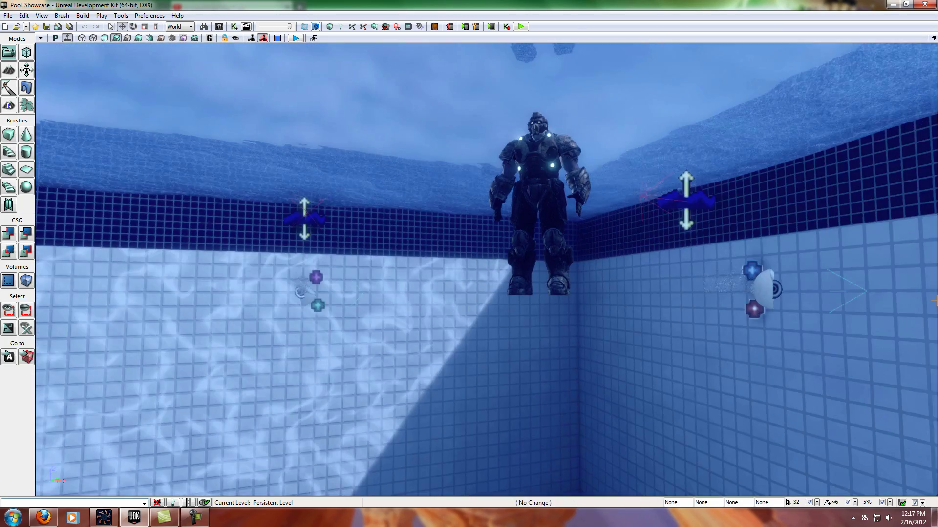
right_drag(935, 303, 934, 295)
drag(934, 295, 934, 293)
drag(503, 332, 503, 359)
right_drag(503, 360, 518, 395)
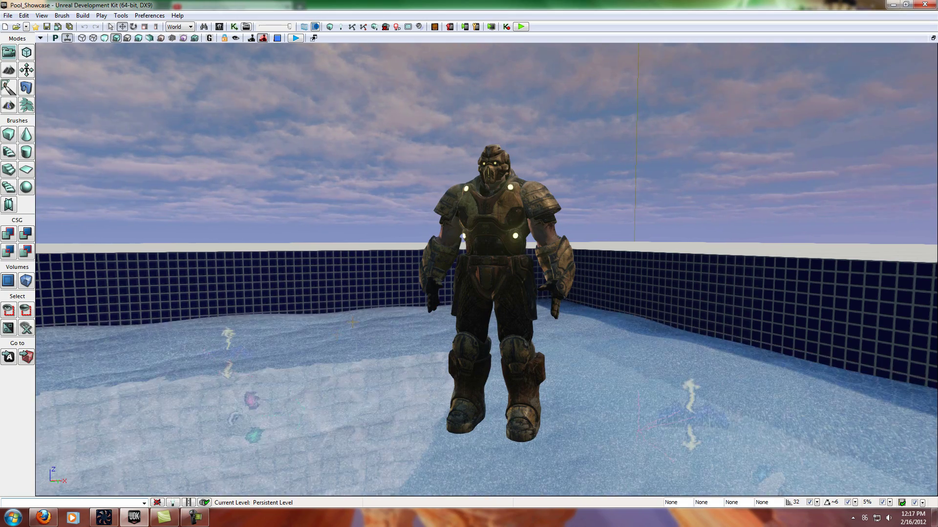
middle_drag(437, 284, 435, 287)
right_drag(436, 287, 382, 269)
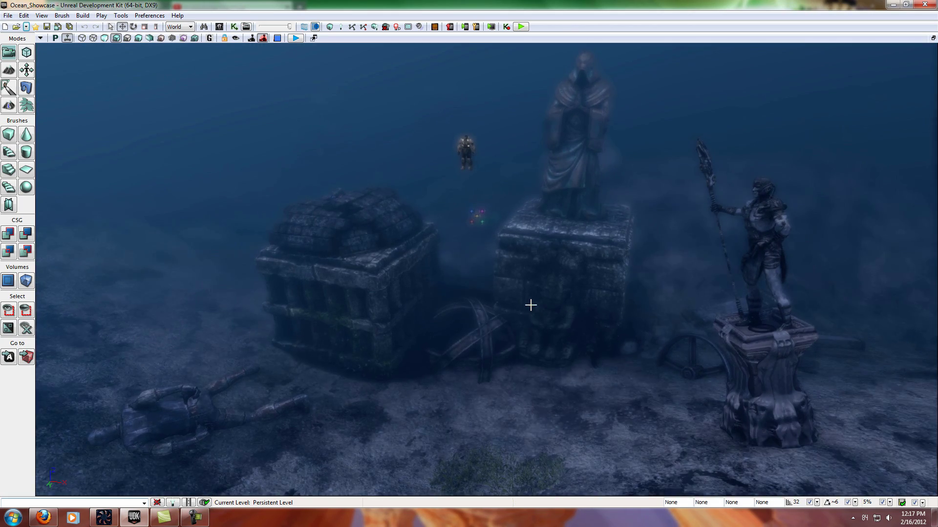
mouse_move(531, 305)
right_down()
mouse_move(511, 262)
mouse_move(467, 259)
mouse_move(542, 266)
mouse_move(541, 291)
mouse_move(529, 303)
right_up()
mouse_move(529, 304)
mouse_down()
mouse_move(525, 285)
mouse_move(529, 304)
mouse_up()
right_drag(529, 304, 565, 303)
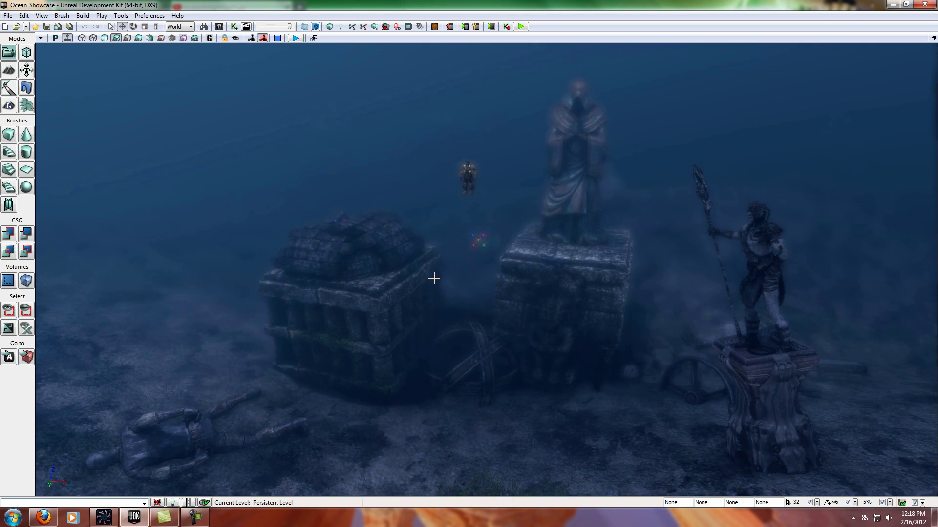
right_drag(436, 282, 458, 476)
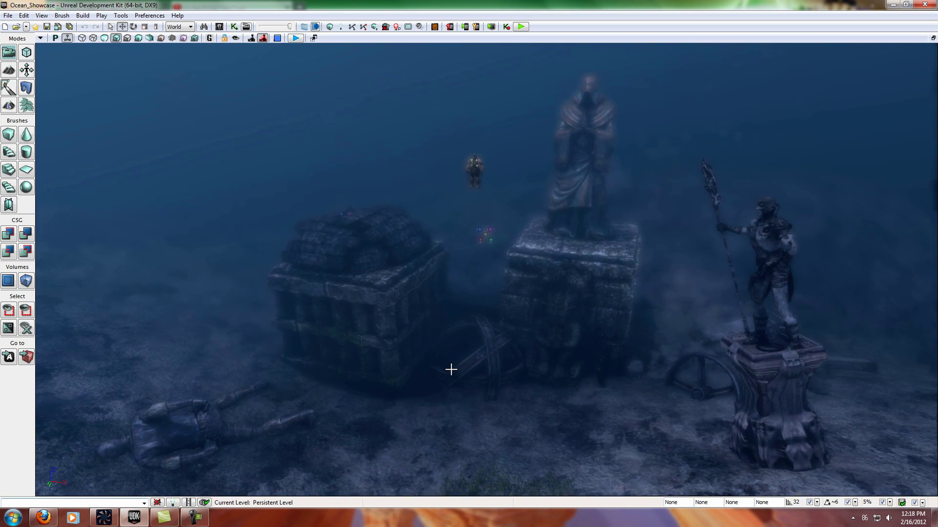
mouse_move(452, 370)
right_down()
mouse_move(461, 375)
mouse_move(449, 371)
right_up()
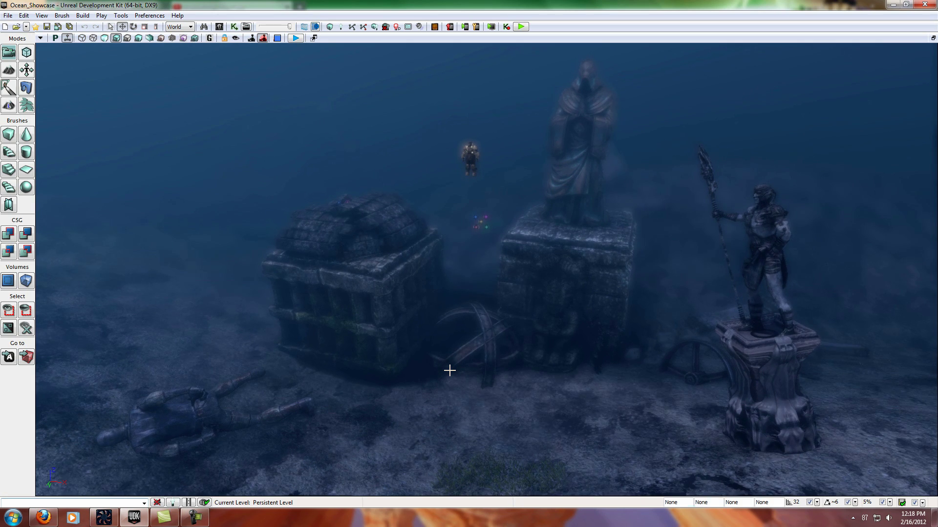
right_drag(455, 361, 511, 397)
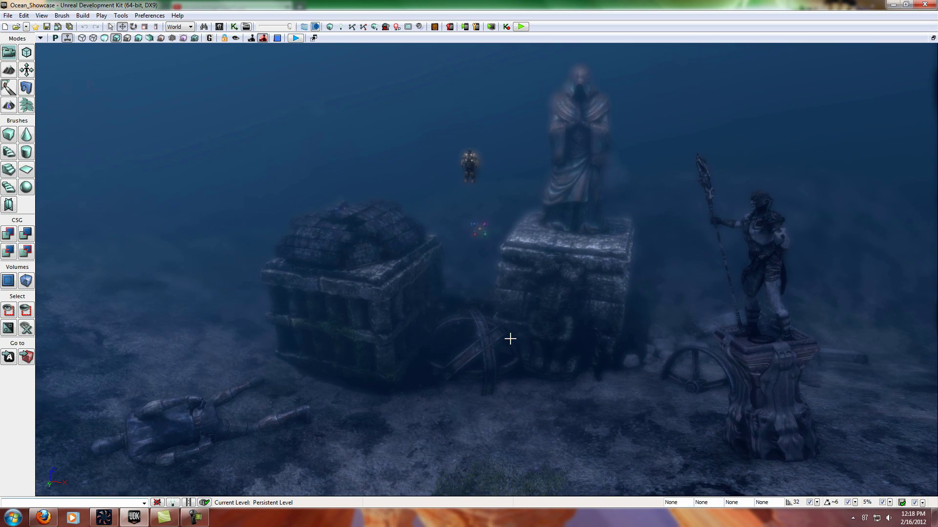
right_drag(510, 339, 511, 339)
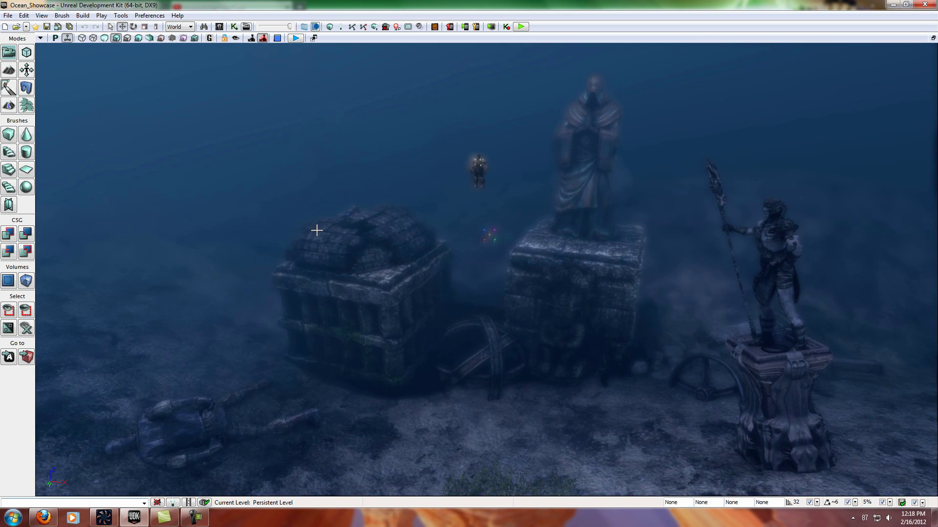